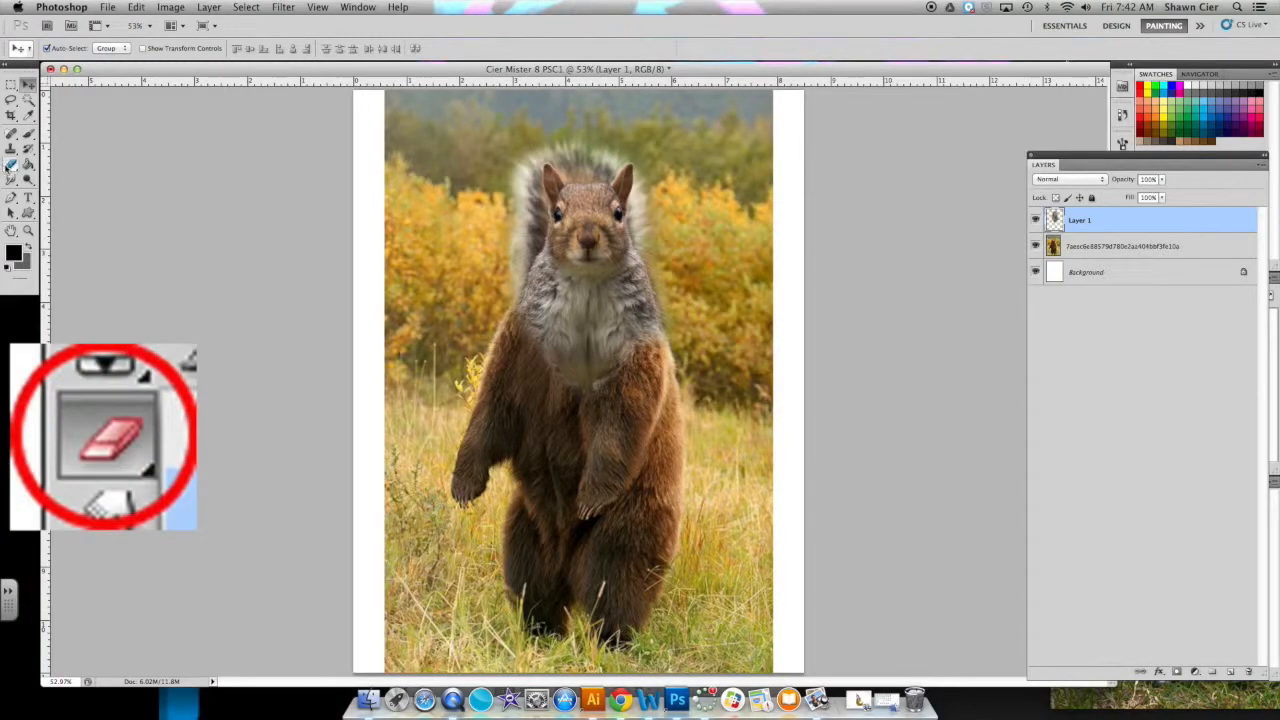
- Clone the squirrel's chest fur on Layer 1 down over the lower chest with the Clone Stamp tool, using a 112 px soft brush
click(10, 165)
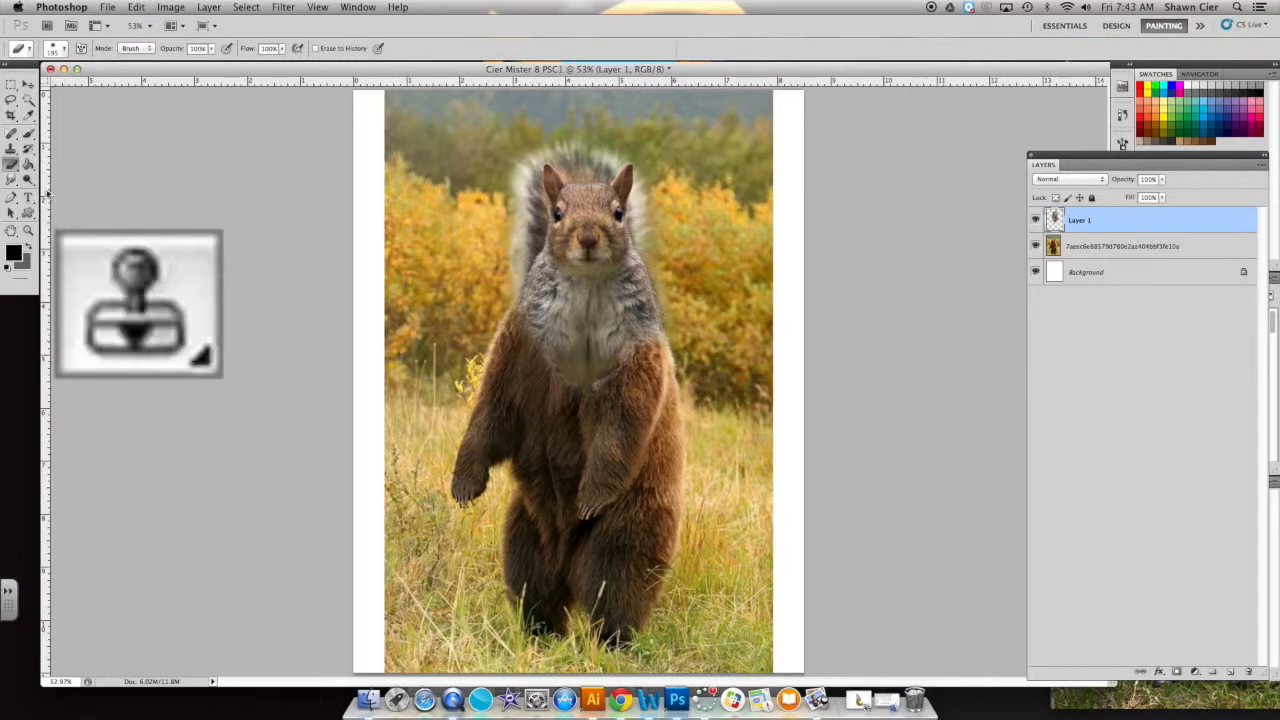
click(12, 150)
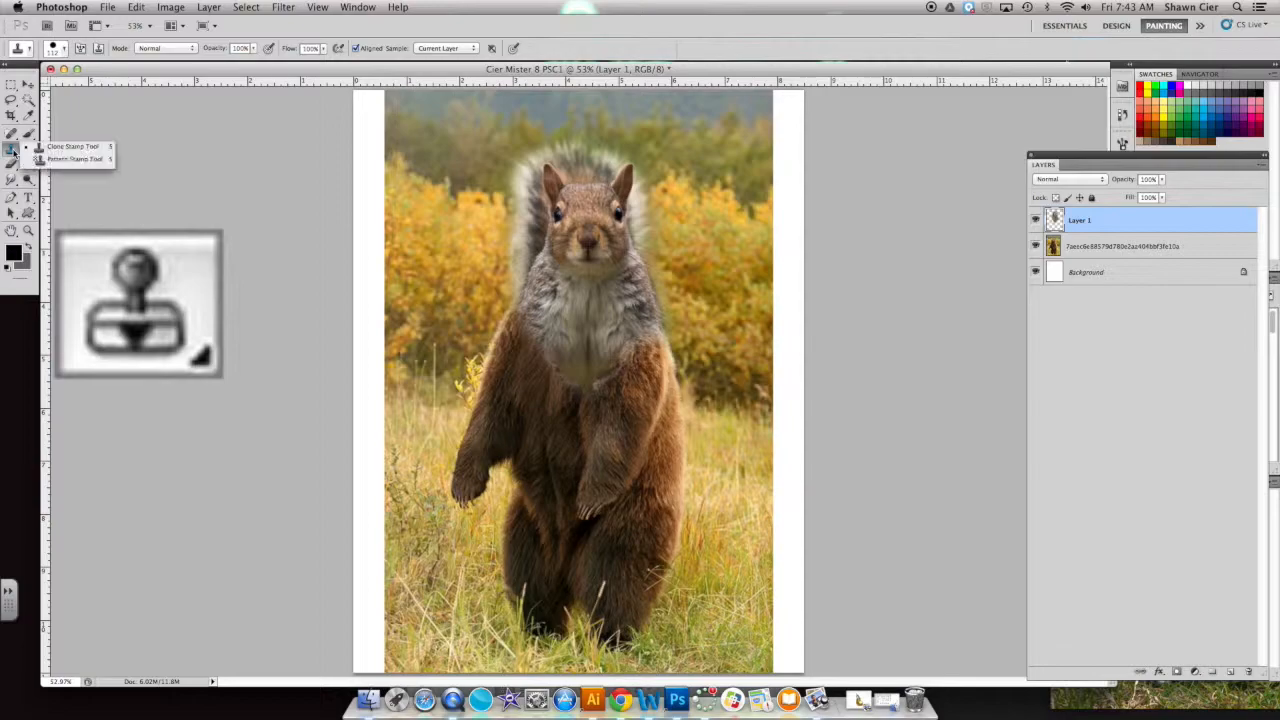
click(85, 151)
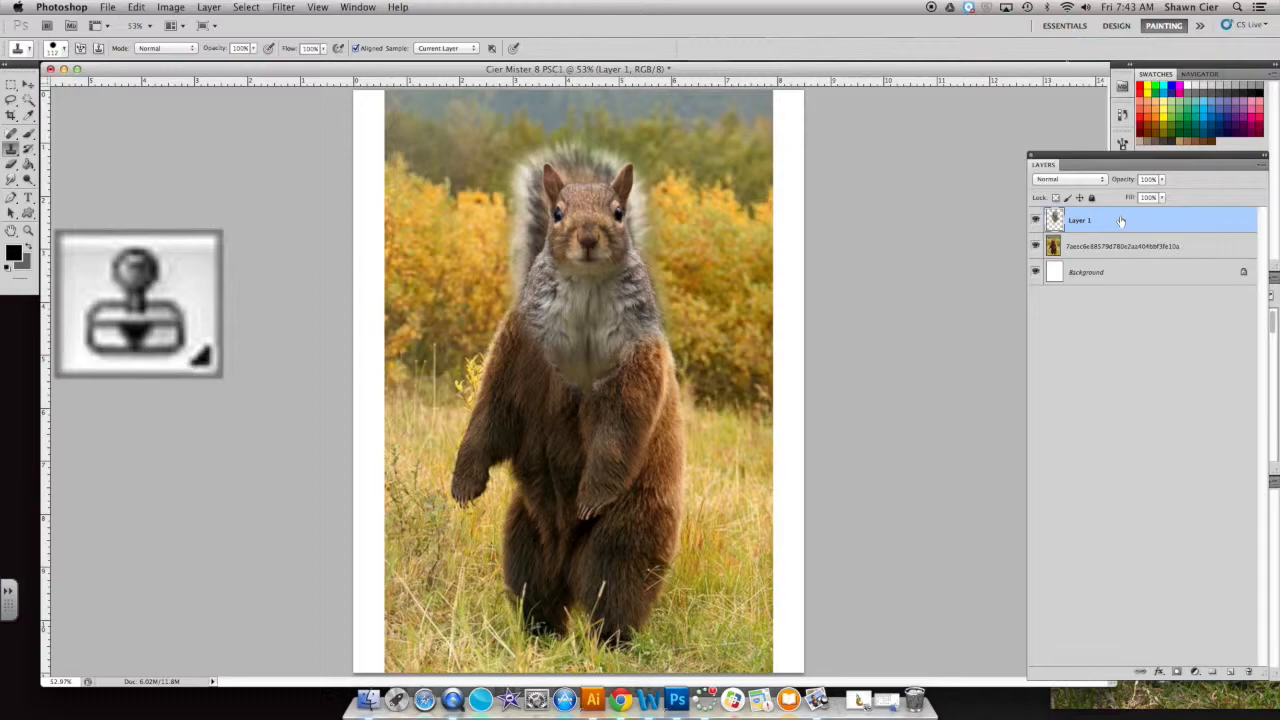
key(alt)
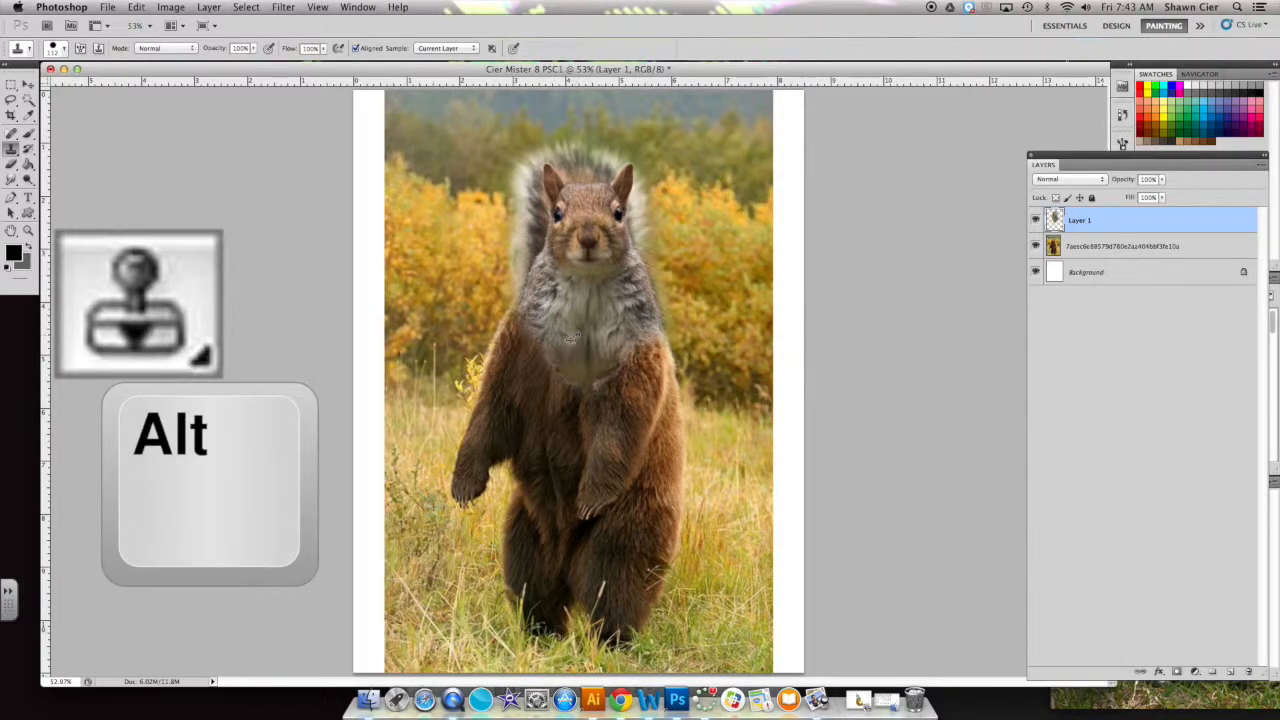
alt+click(612, 342)
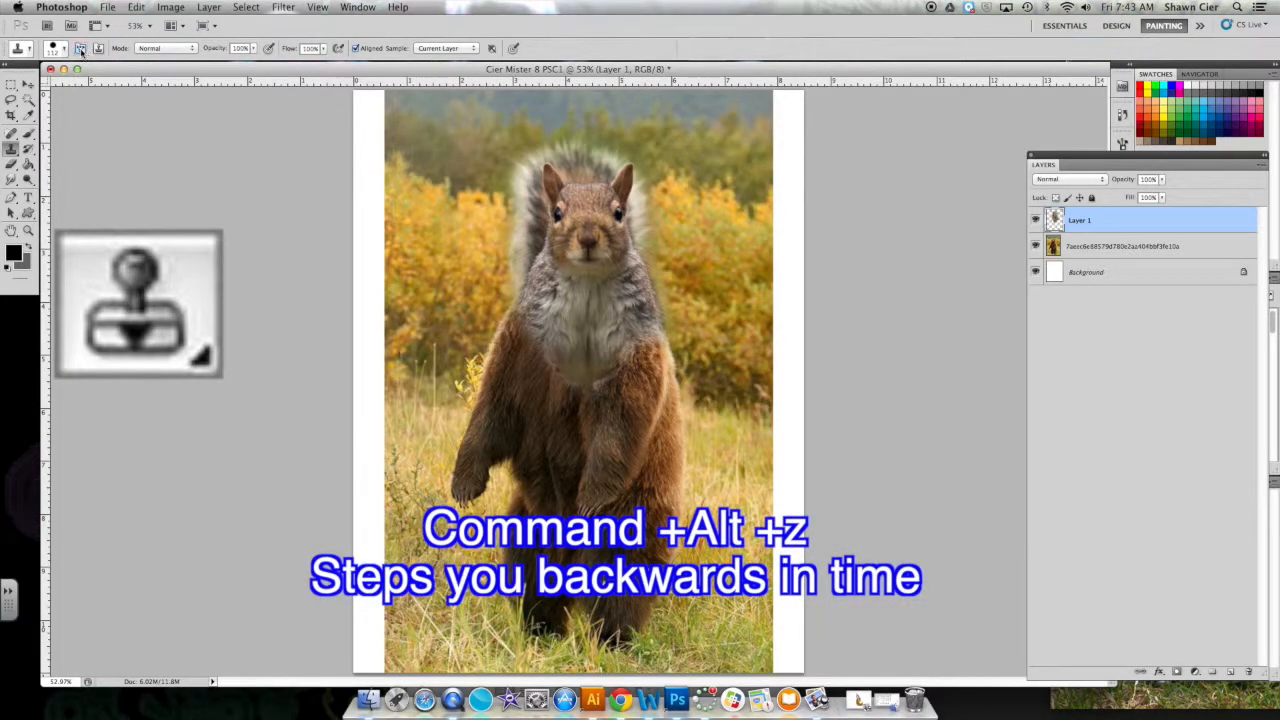
click(60, 48)
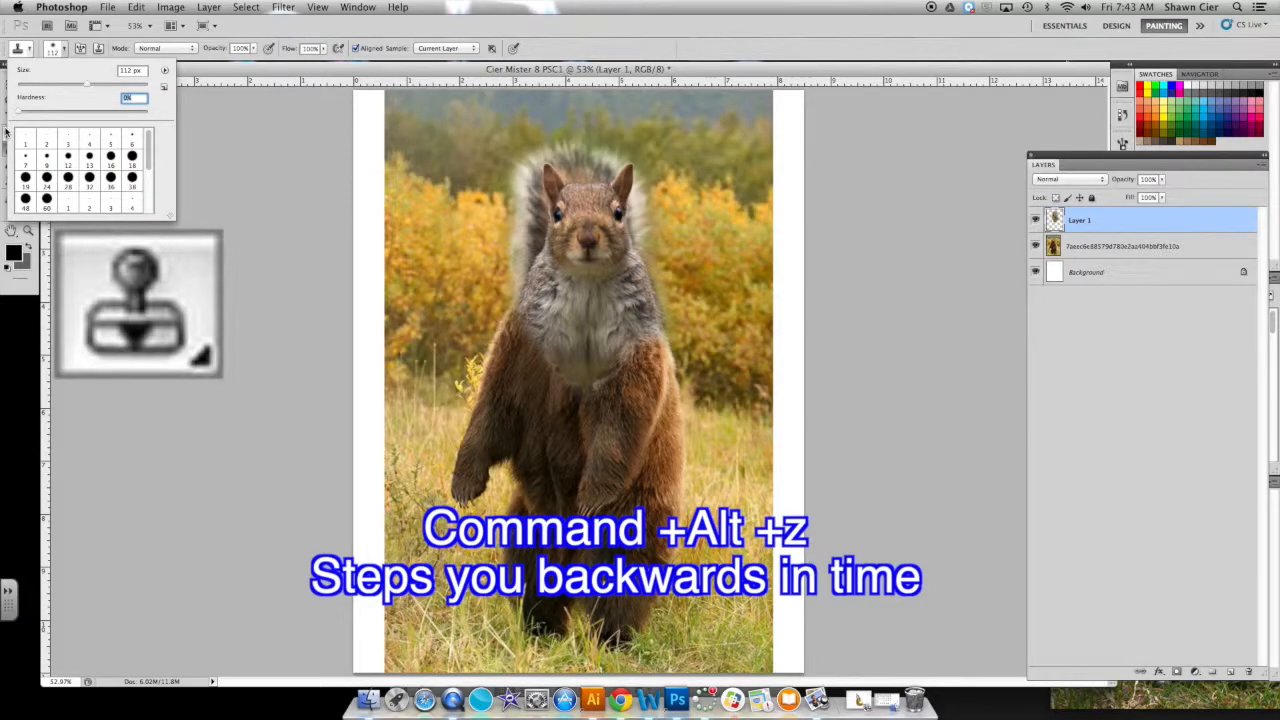
click(604, 365)
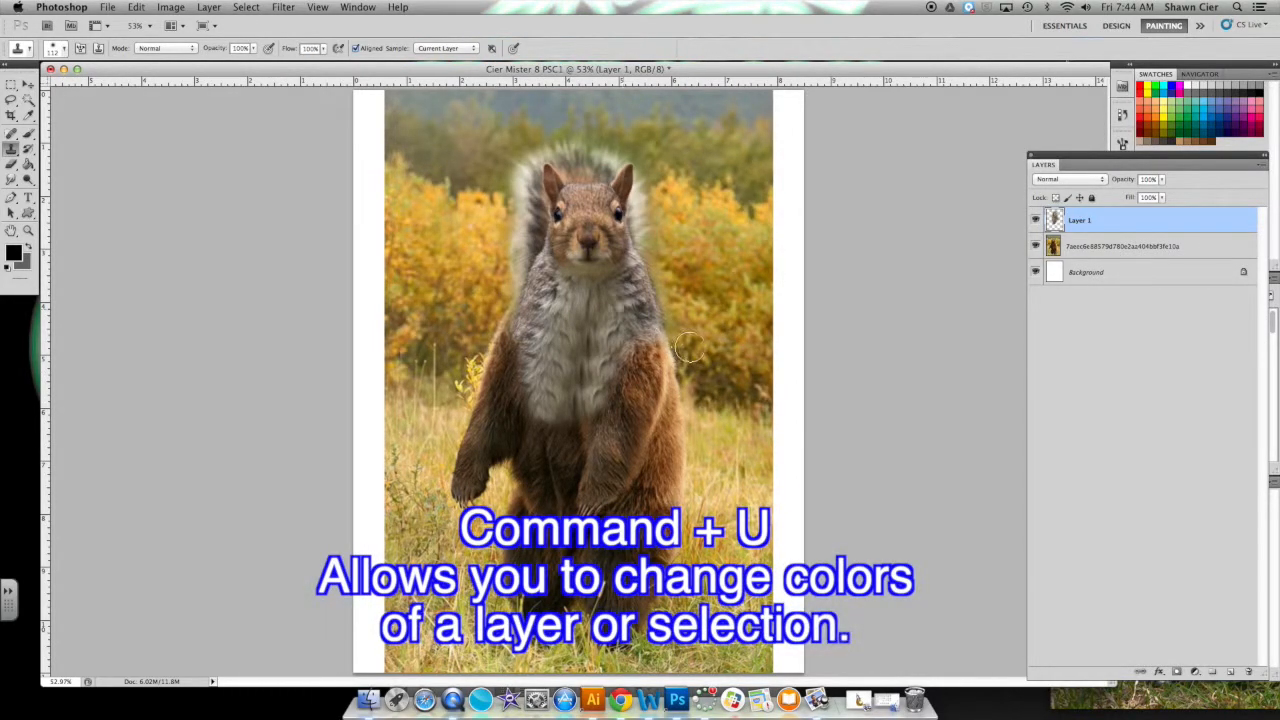
- Shift the hue of Layer 1 slightly with a Hue/Saturation adjustment
key(super+u)
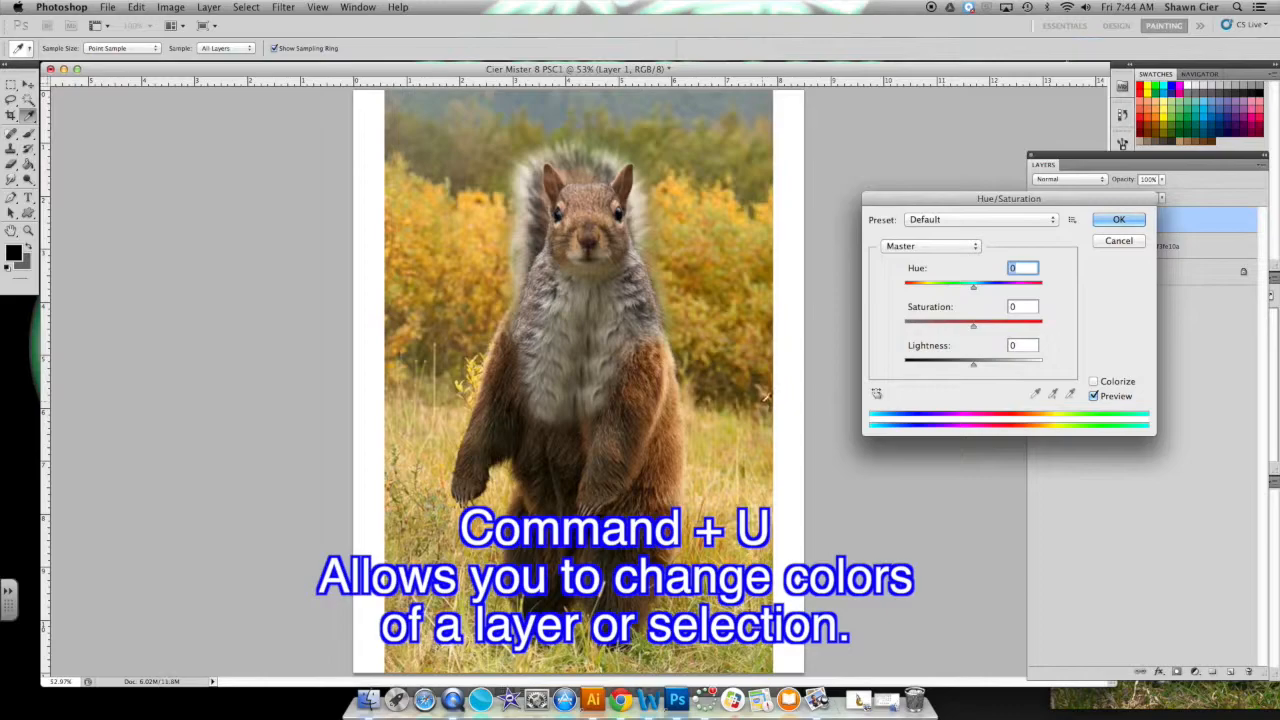
mouse_move(970, 288)
mouse_down()
mouse_move(957, 290)
mouse_move(986, 329)
mouse_move(949, 333)
mouse_move(963, 289)
mouse_move(978, 291)
mouse_up()
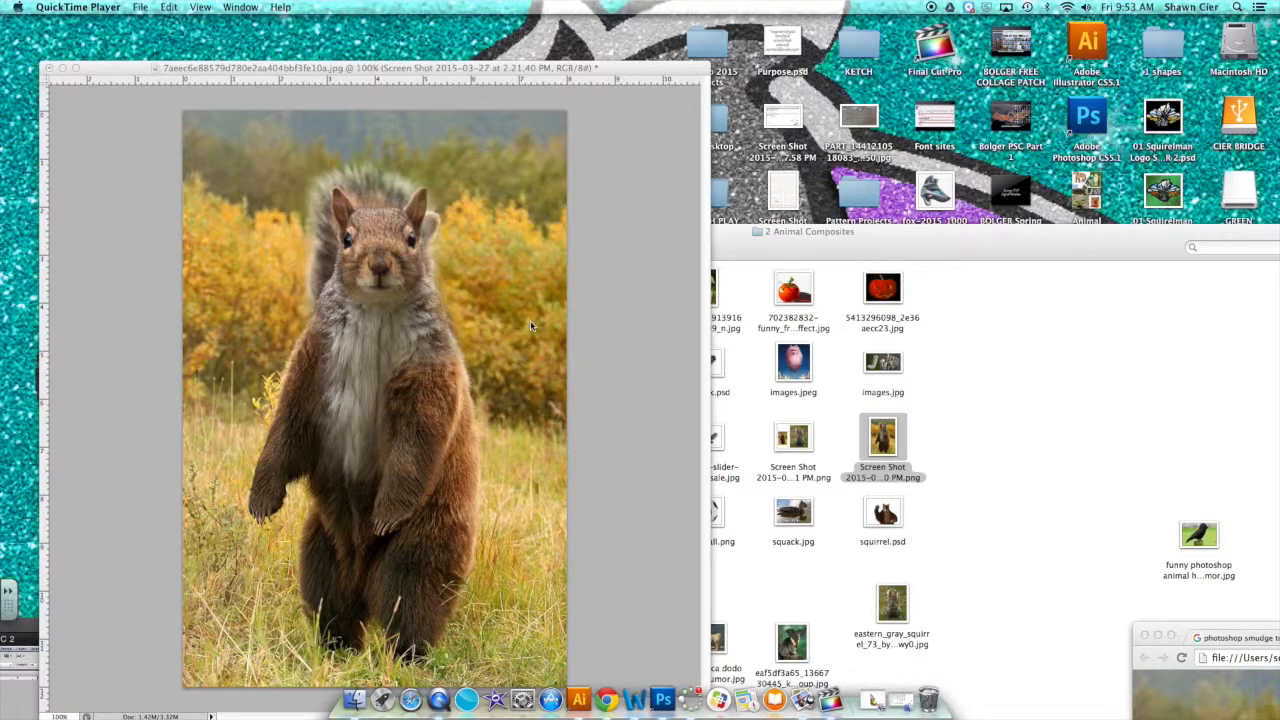
- Hide the Background layer, erase the leftover backdrop above the squirrel's head on the Screen Shot layer, and show the Background again
click(503, 251)
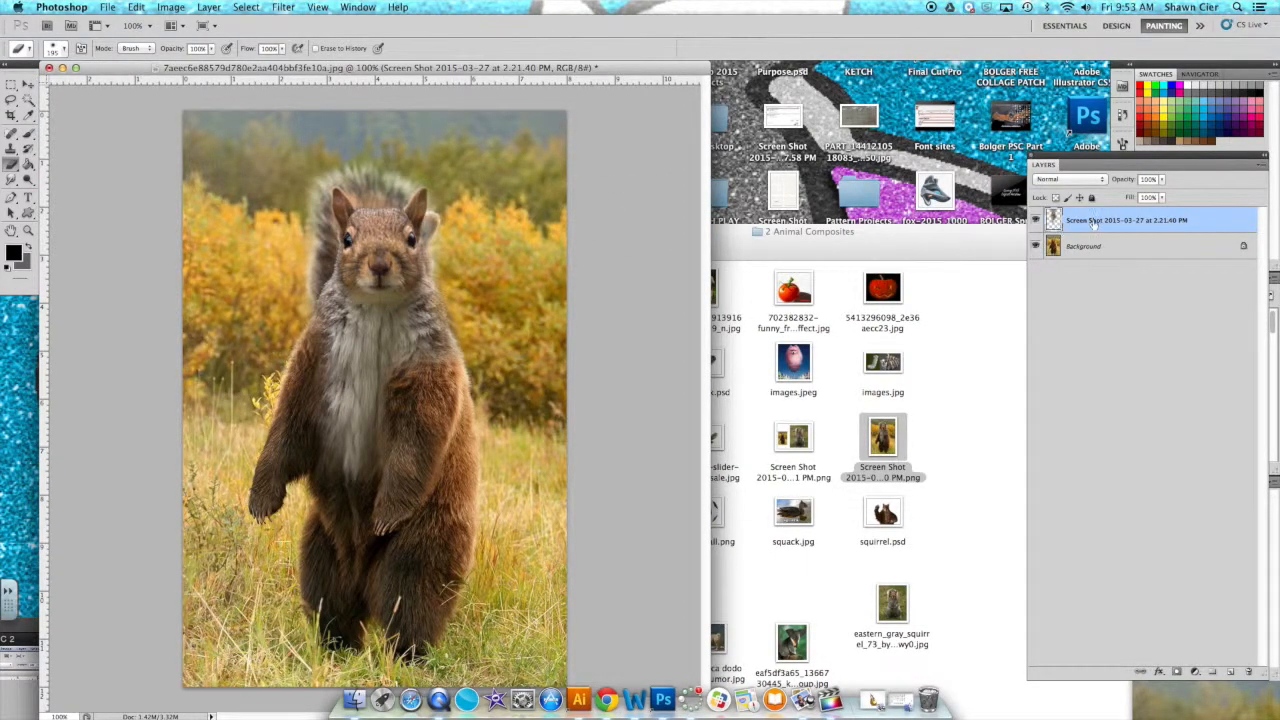
click(1036, 246)
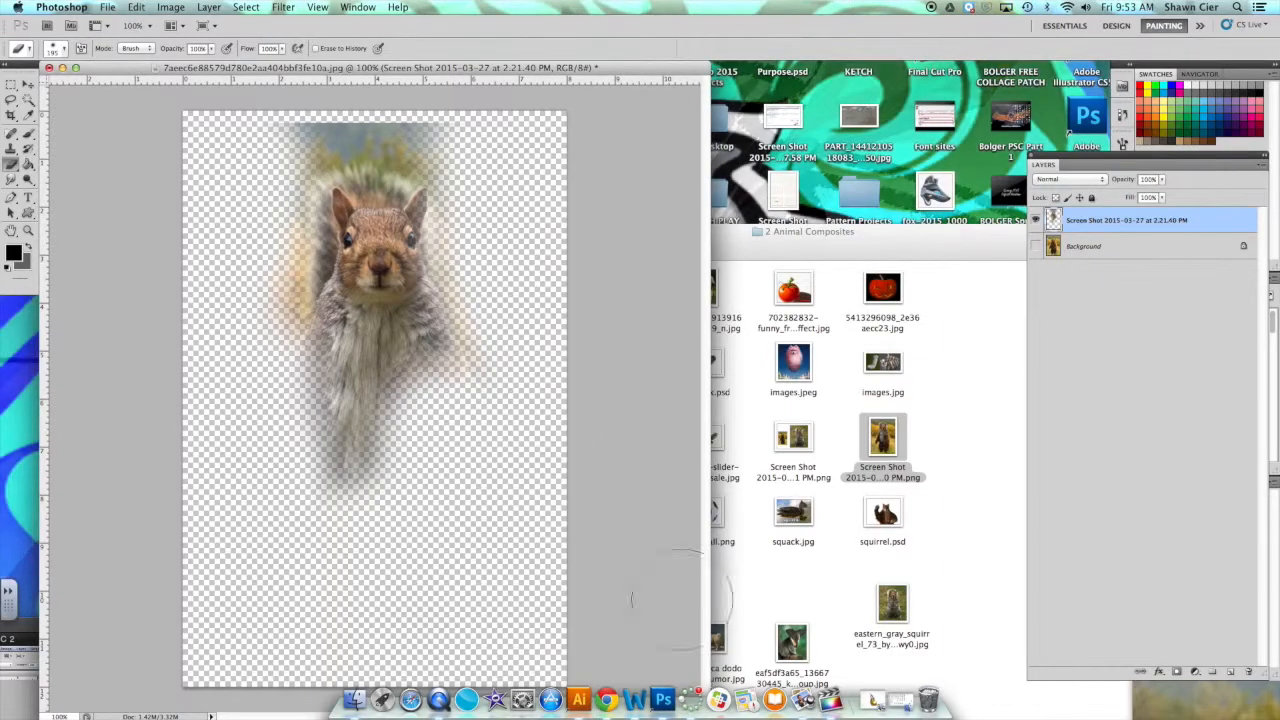
mouse_move(437, 124)
mouse_down()
mouse_move(335, 110)
mouse_move(250, 135)
mouse_up()
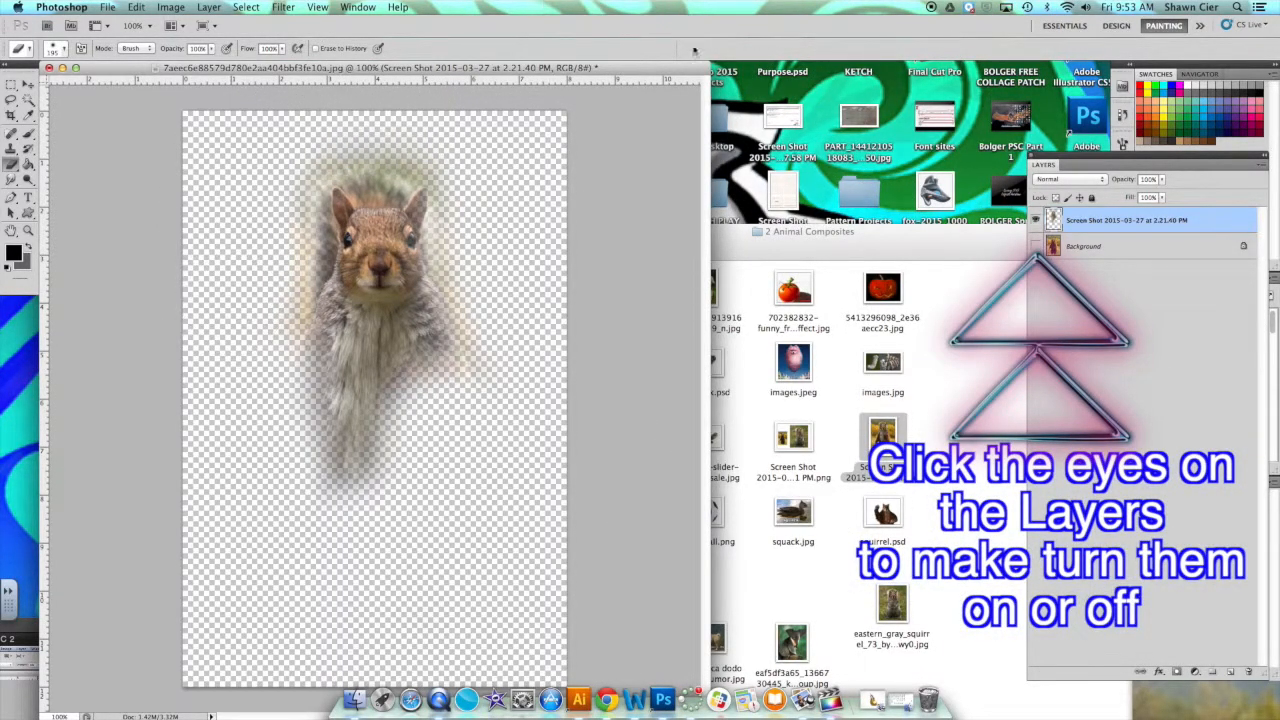
click(1036, 246)
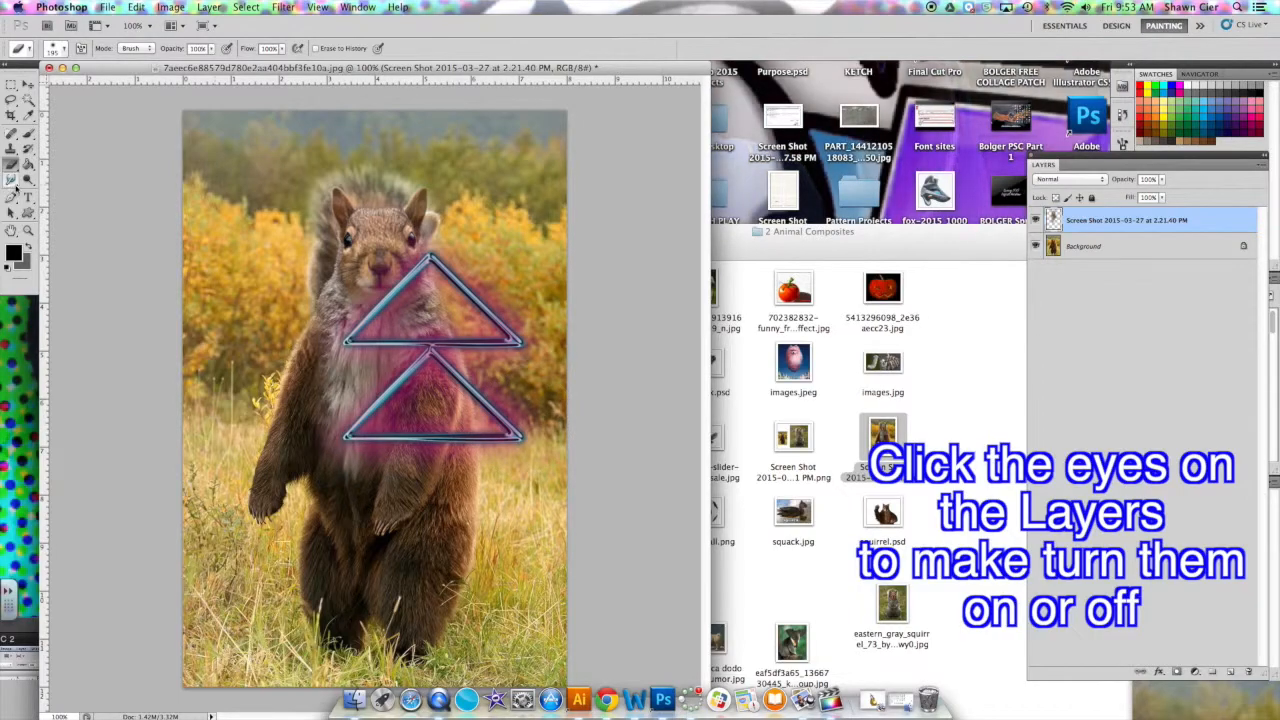
- Try painting over the squirrel's face on the Screen Shot layer with the Clone Stamp tool, and undo the cloning
click(12, 150)
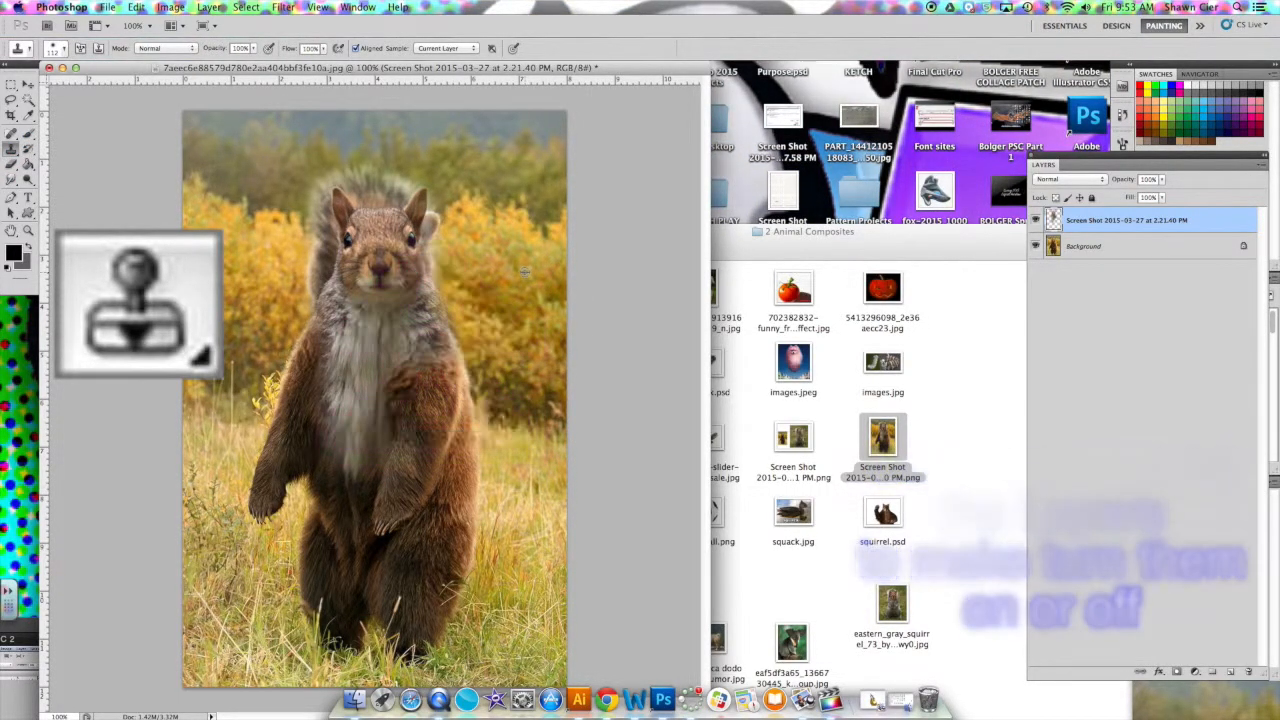
click(1203, 250)
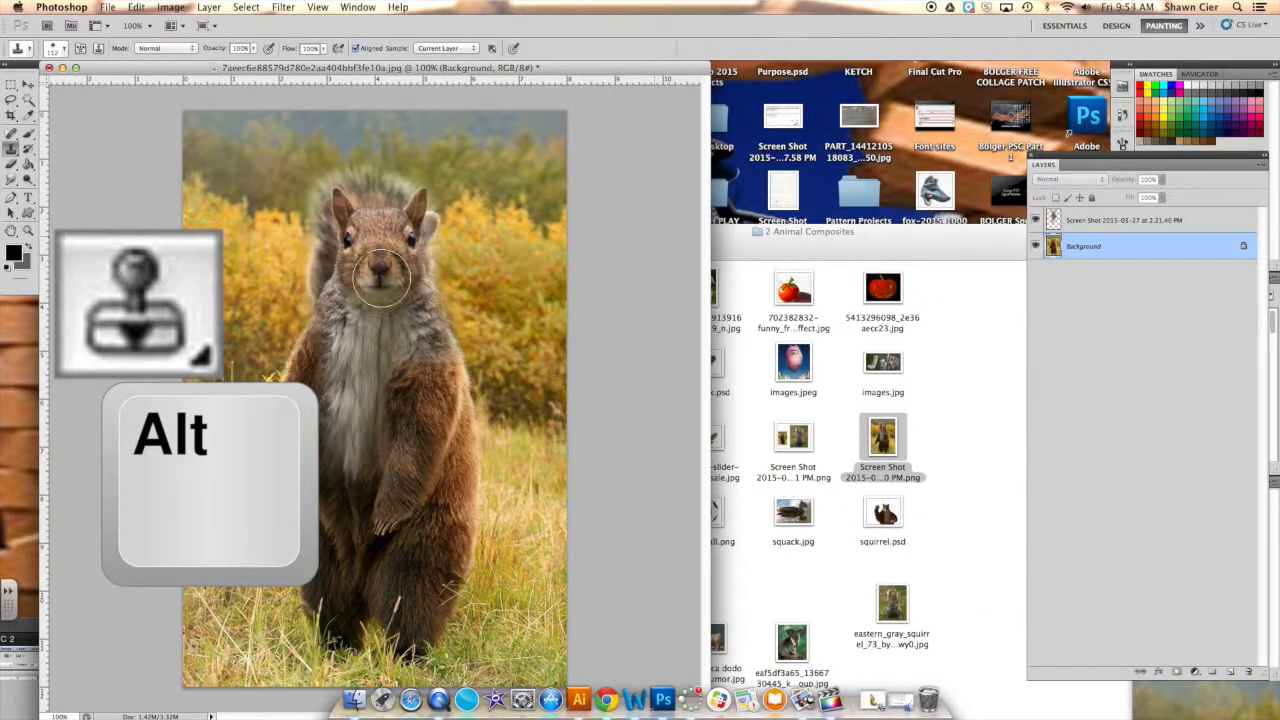
click(1122, 222)
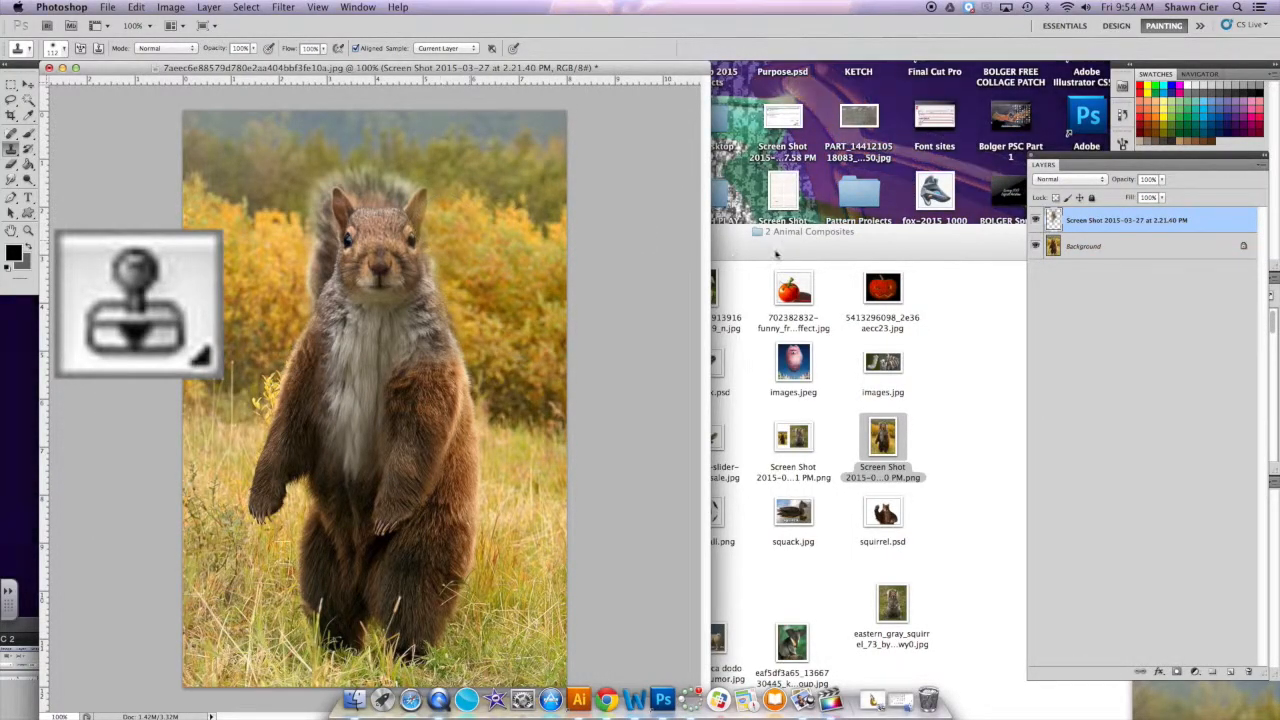
mouse_move(366, 240)
mouse_down()
mouse_move(426, 228)
mouse_move(400, 243)
mouse_move(421, 280)
mouse_move(372, 215)
mouse_up()
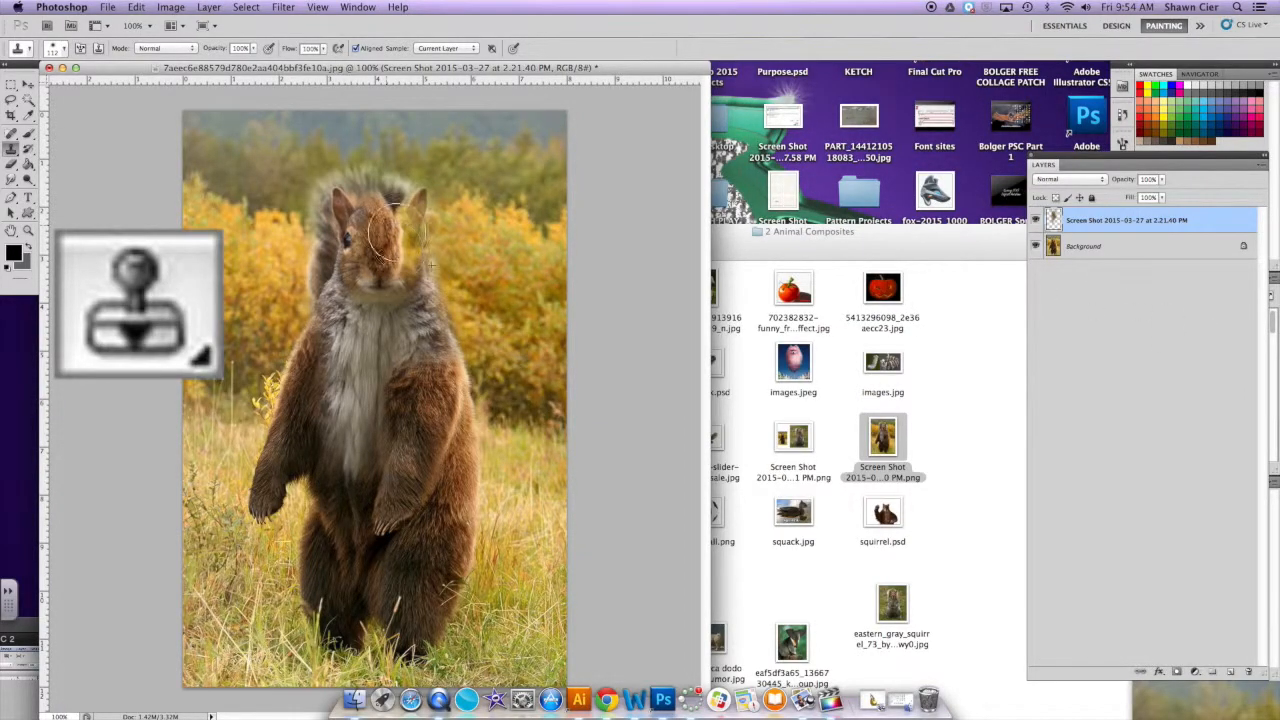
key(super+z)
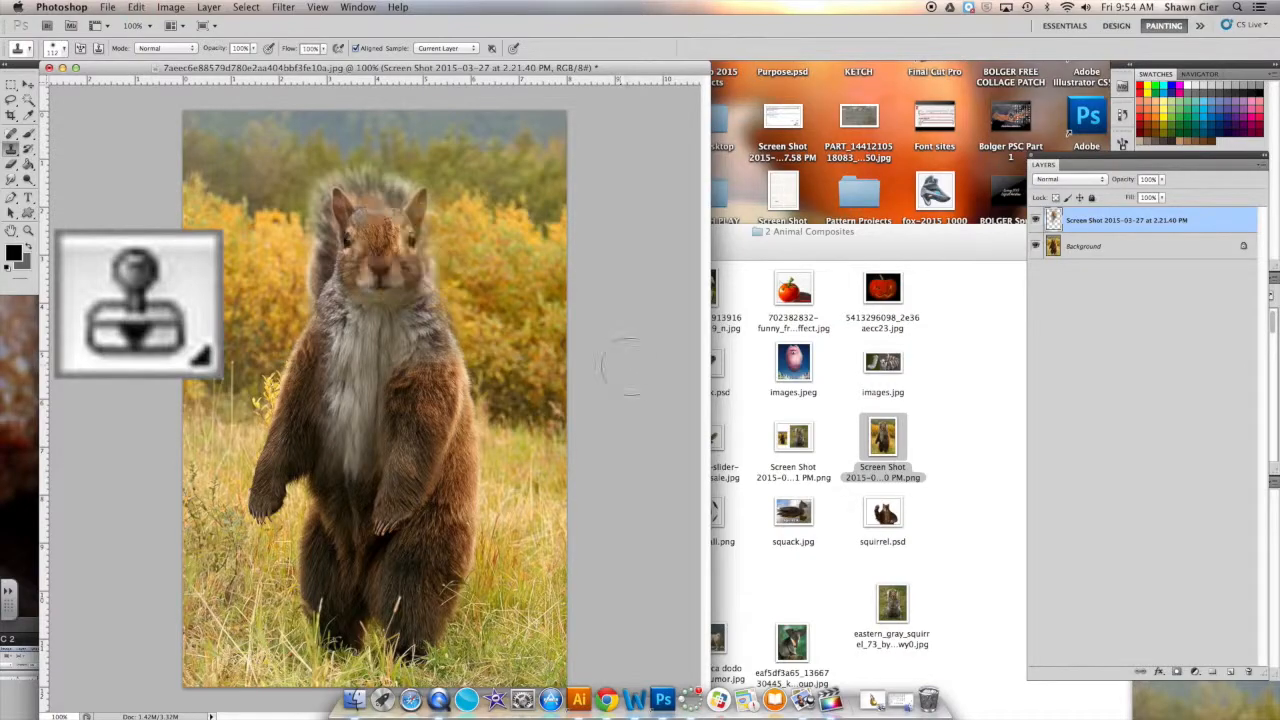
- Make the Background layer active and toggle the Screen Shot layer's visibility to compare the original bear with the composite
click(1183, 250)
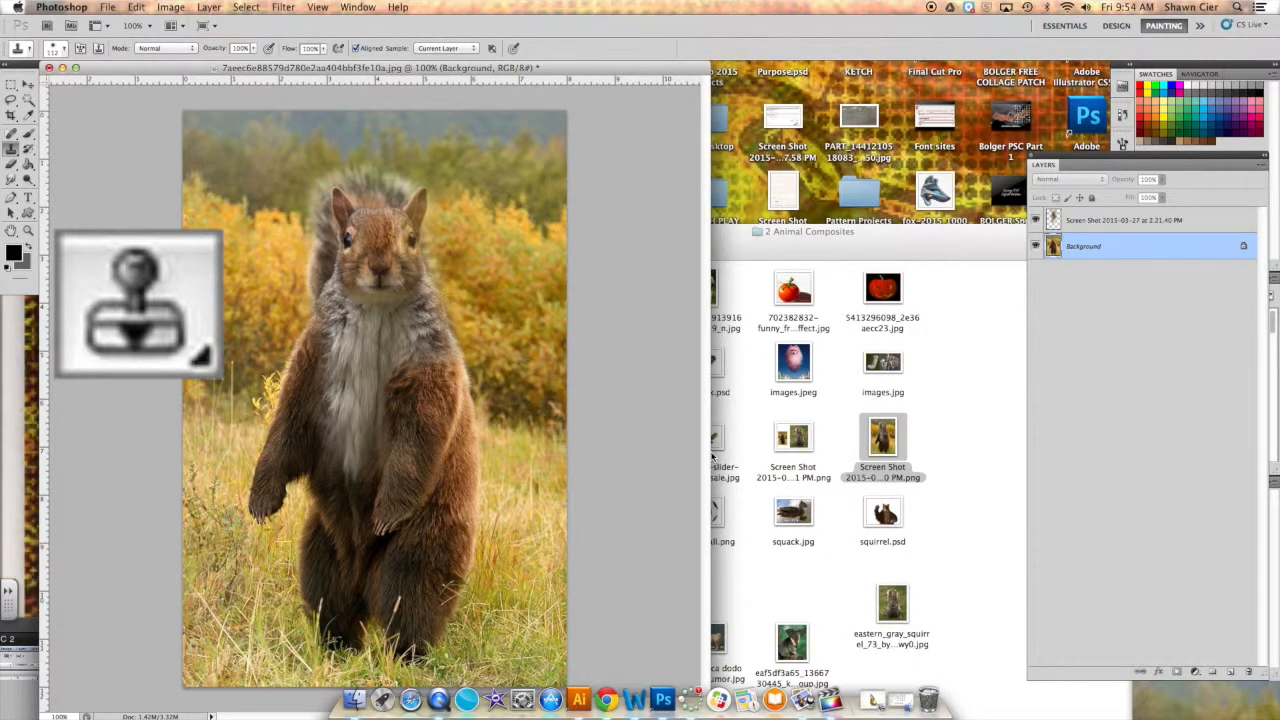
click(1035, 220)
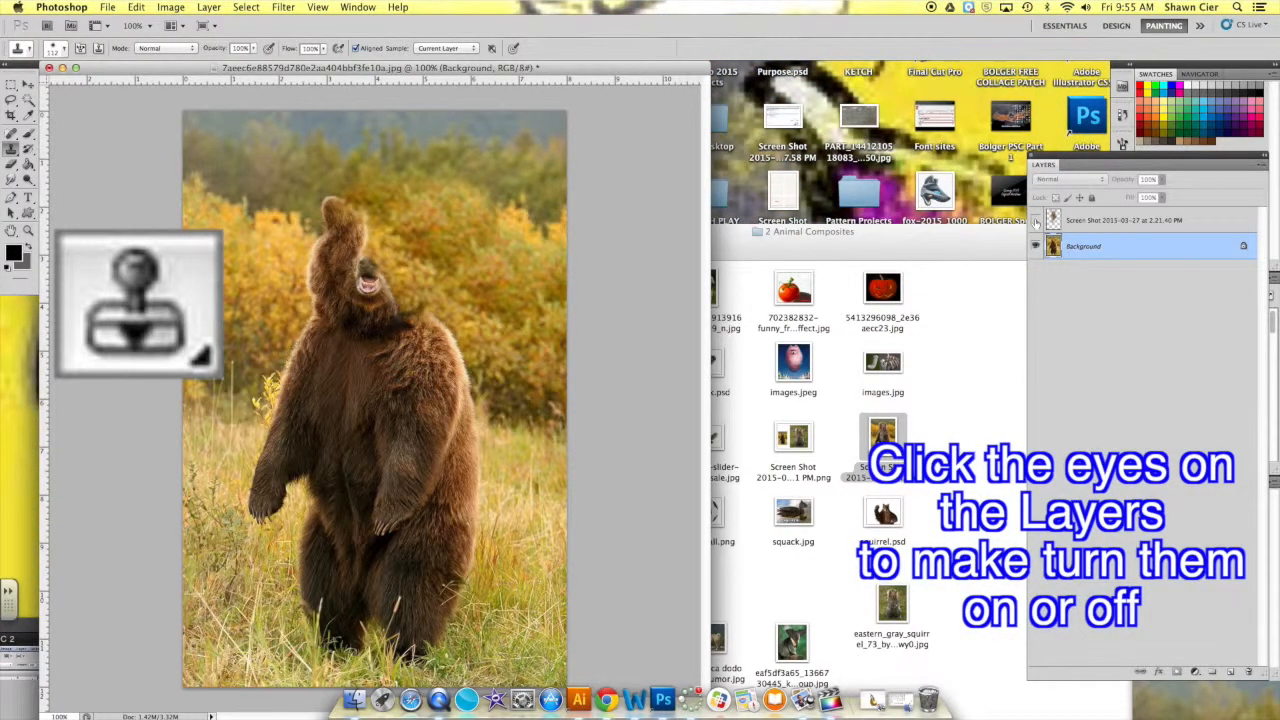
click(1035, 220)
click(1035, 220)
click(1035, 220)
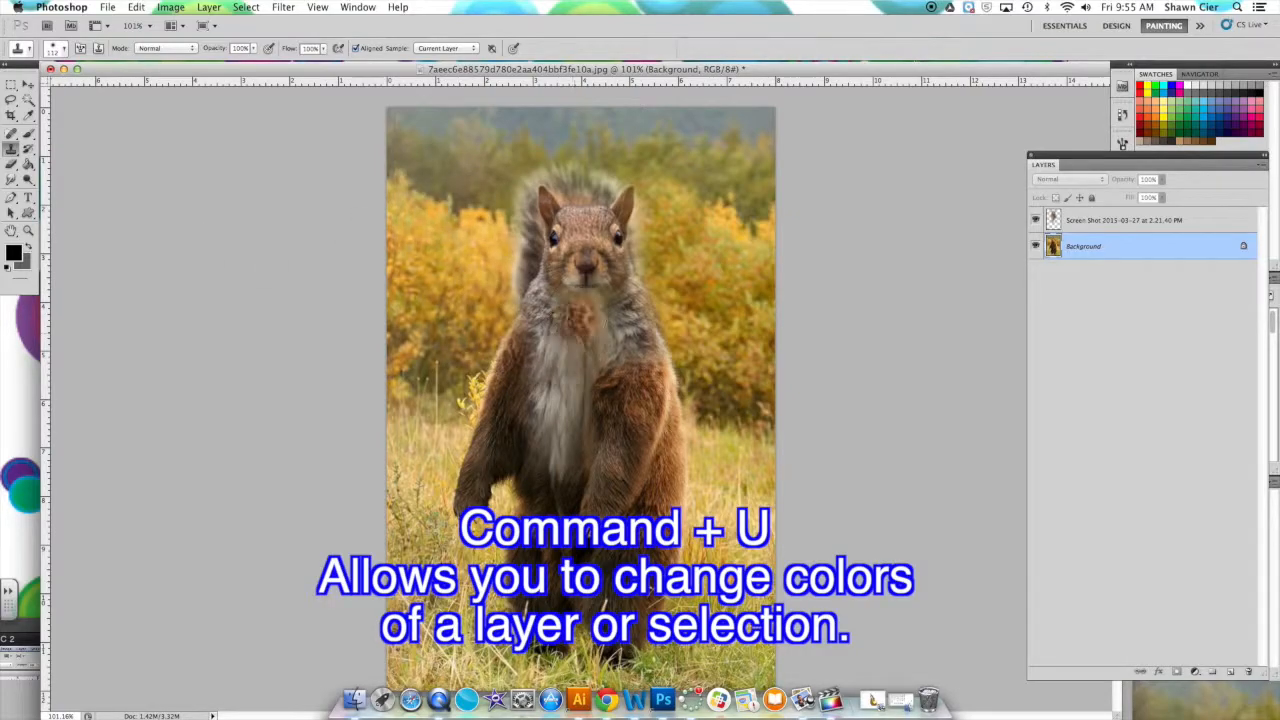
- Draw a freehand Lasso selection around the squirrel's grey chest fur, from below the chin down to the belly
click(12, 101)
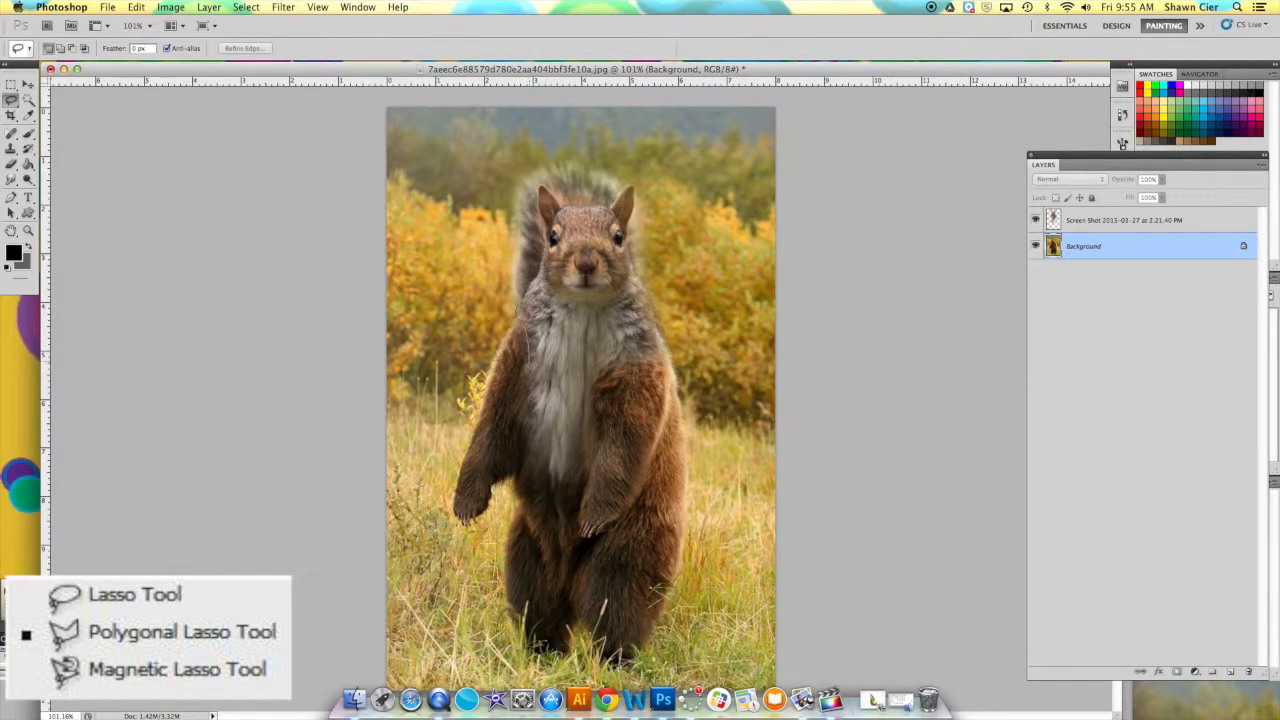
mouse_move(526, 373)
mouse_down()
mouse_move(530, 458)
mouse_move(553, 476)
mouse_move(583, 477)
mouse_move(605, 388)
mouse_up()
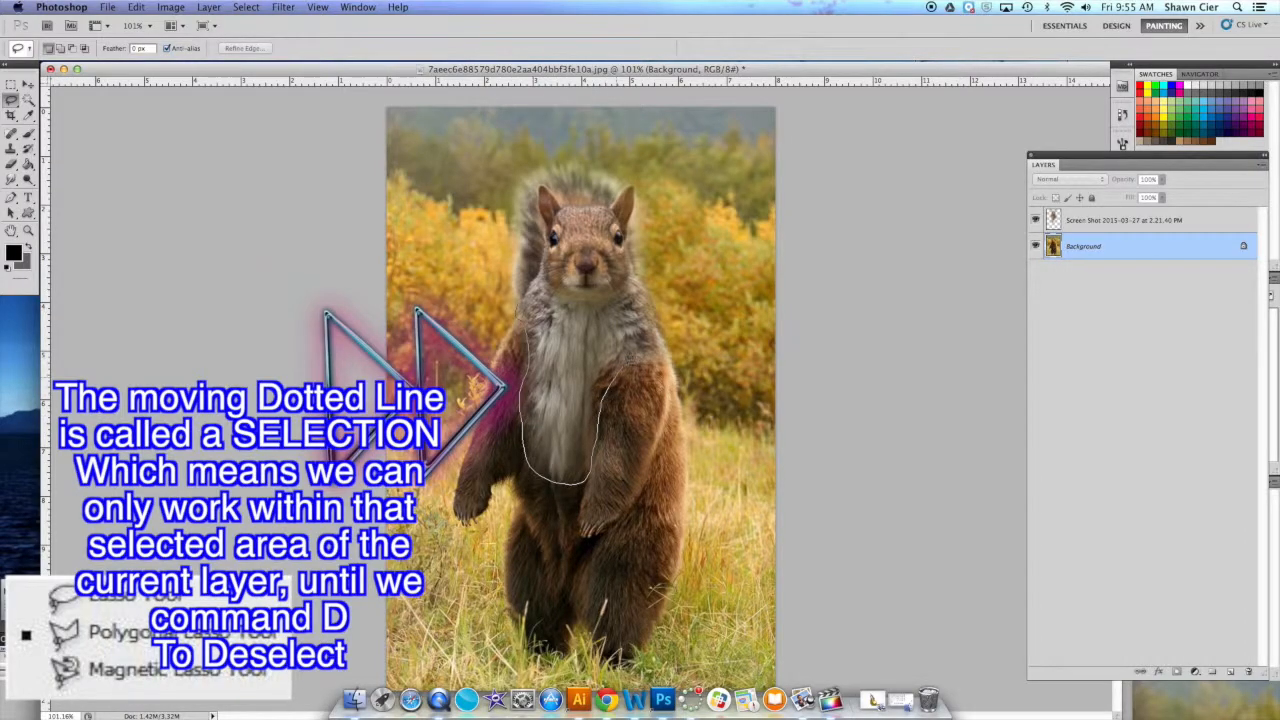
mouse_move(634, 314)
mouse_down()
mouse_move(618, 292)
mouse_move(575, 290)
mouse_move(520, 315)
mouse_up()
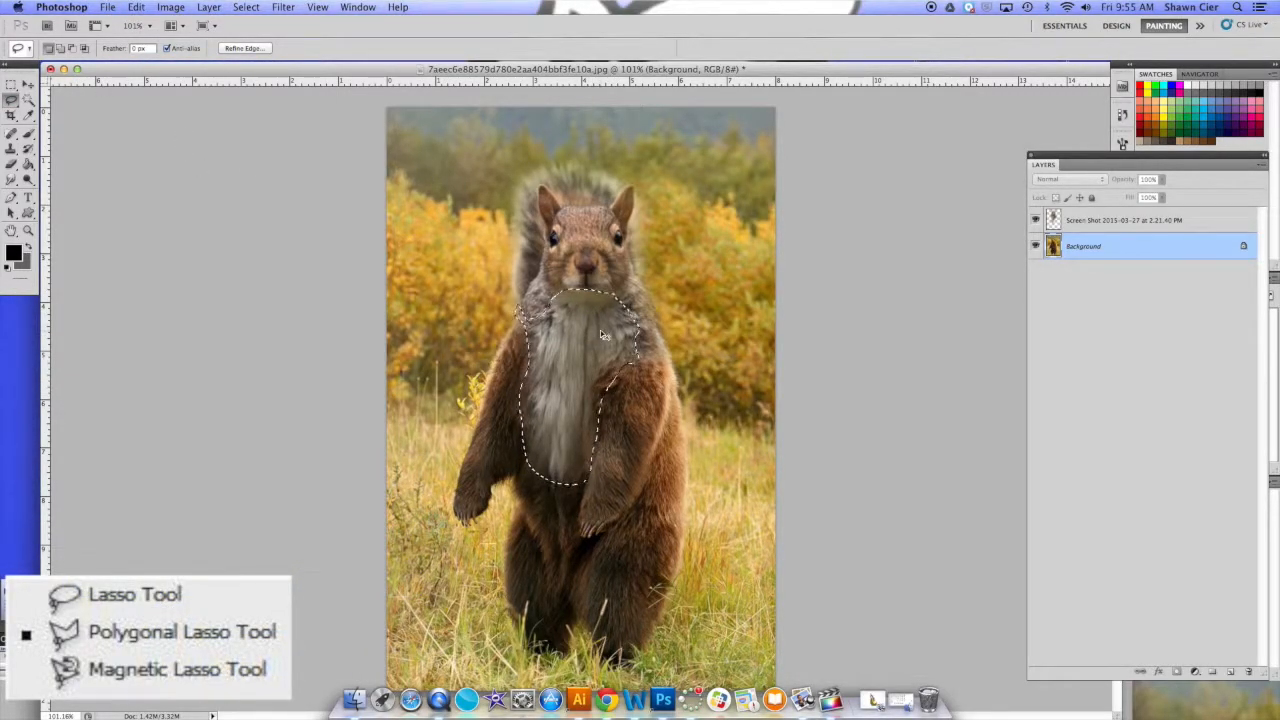
- Make the Screen Shot layer active and try a Hue/Saturation hue of -38 on the selected chest, cancelling the adjustment
key(super+u)
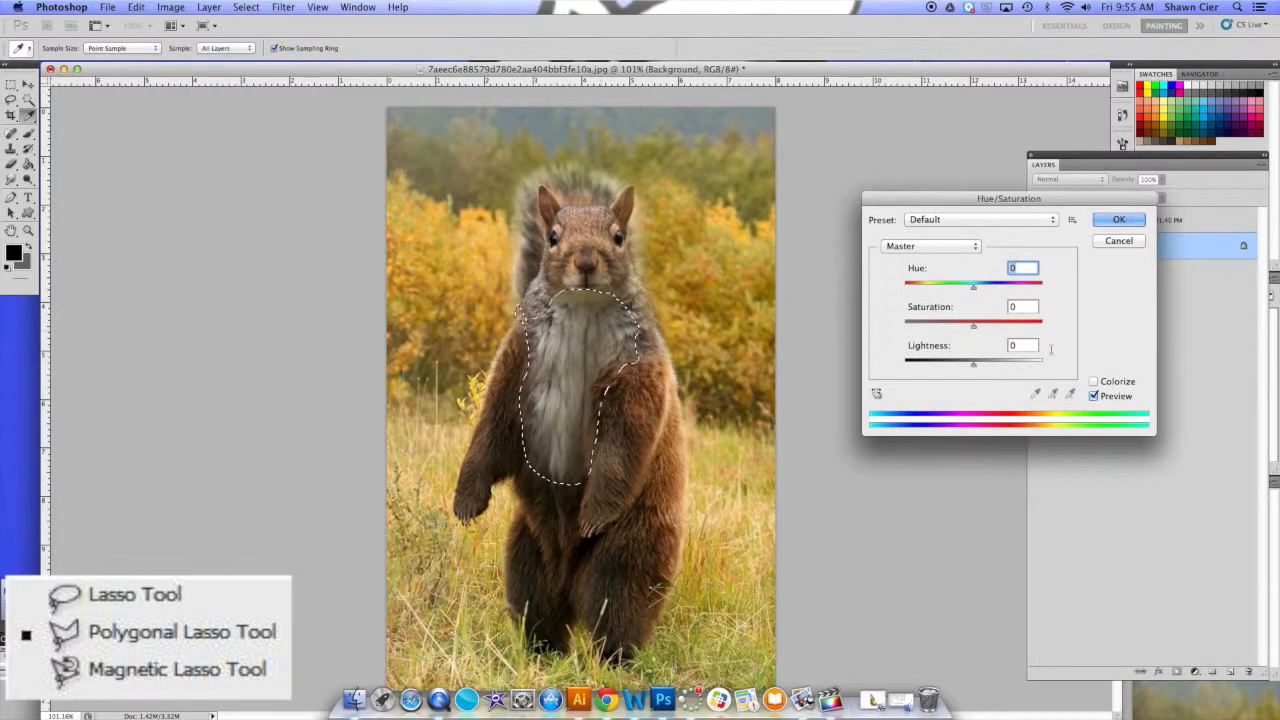
click(1136, 243)
click(1210, 224)
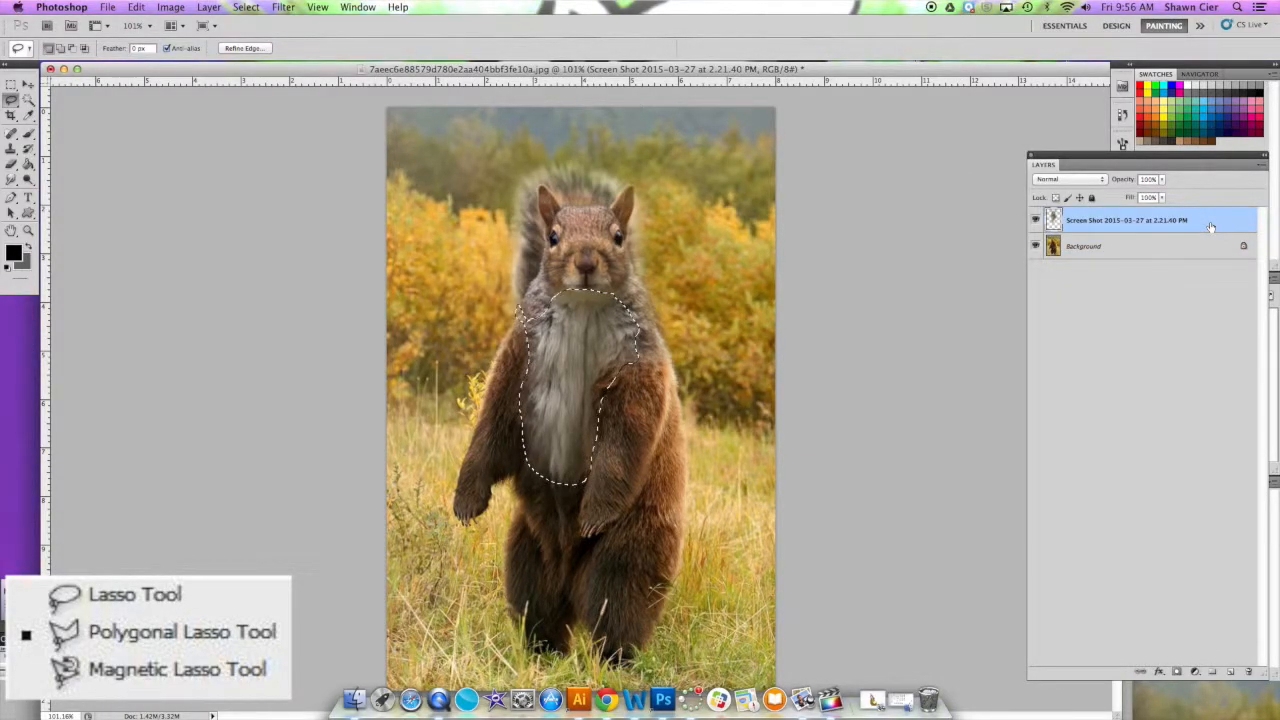
key(super+u)
drag(974, 289, 948, 287)
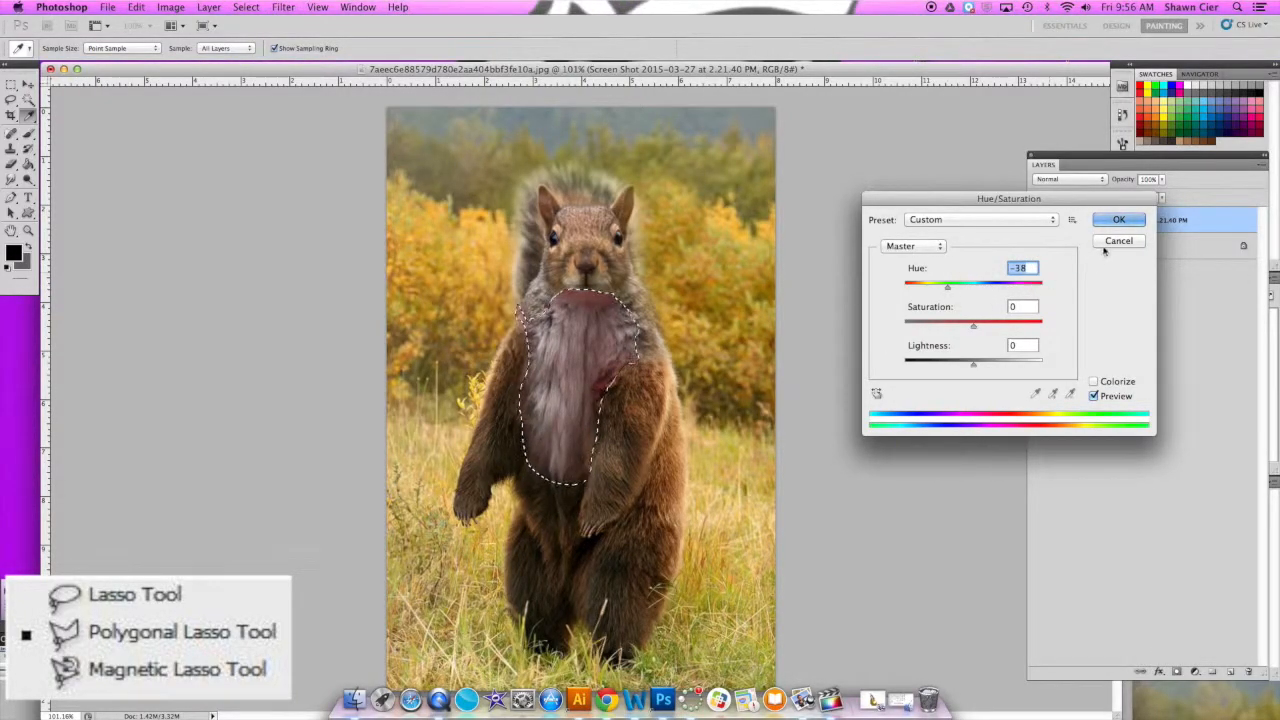
key(Escape)
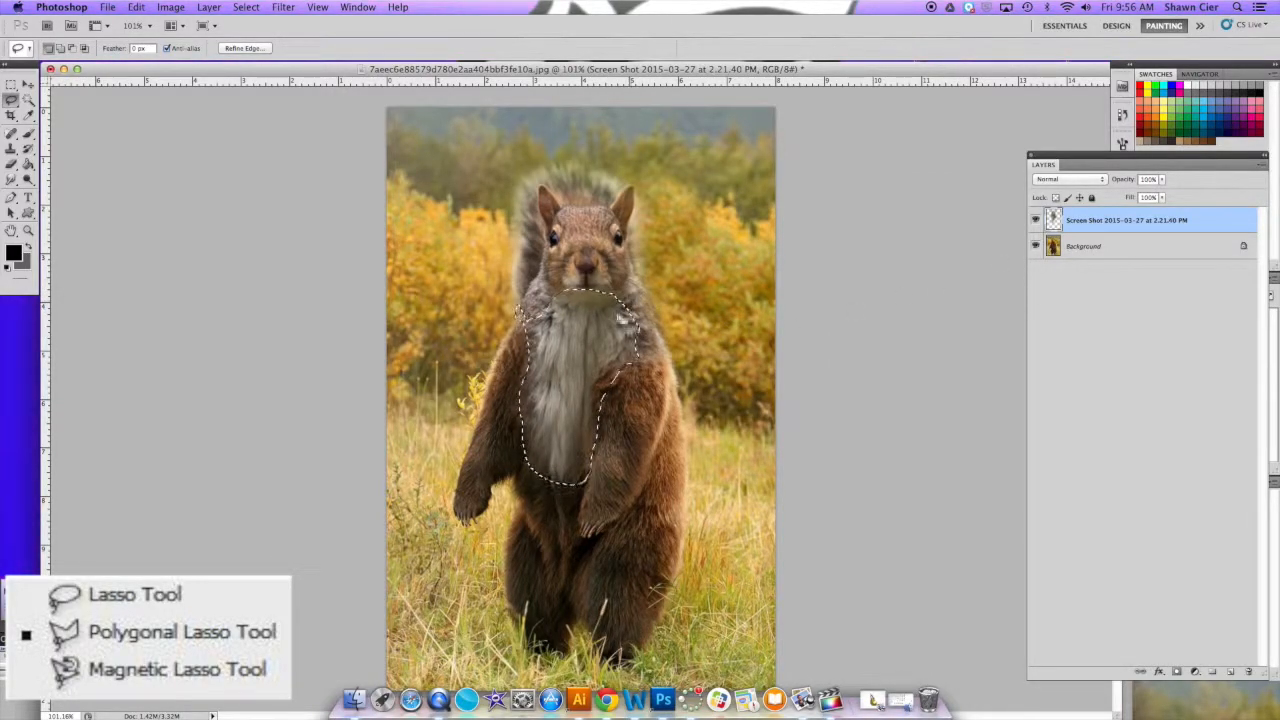
- Invert the chest selection and feather it by 10 pixels
click(247, 7)
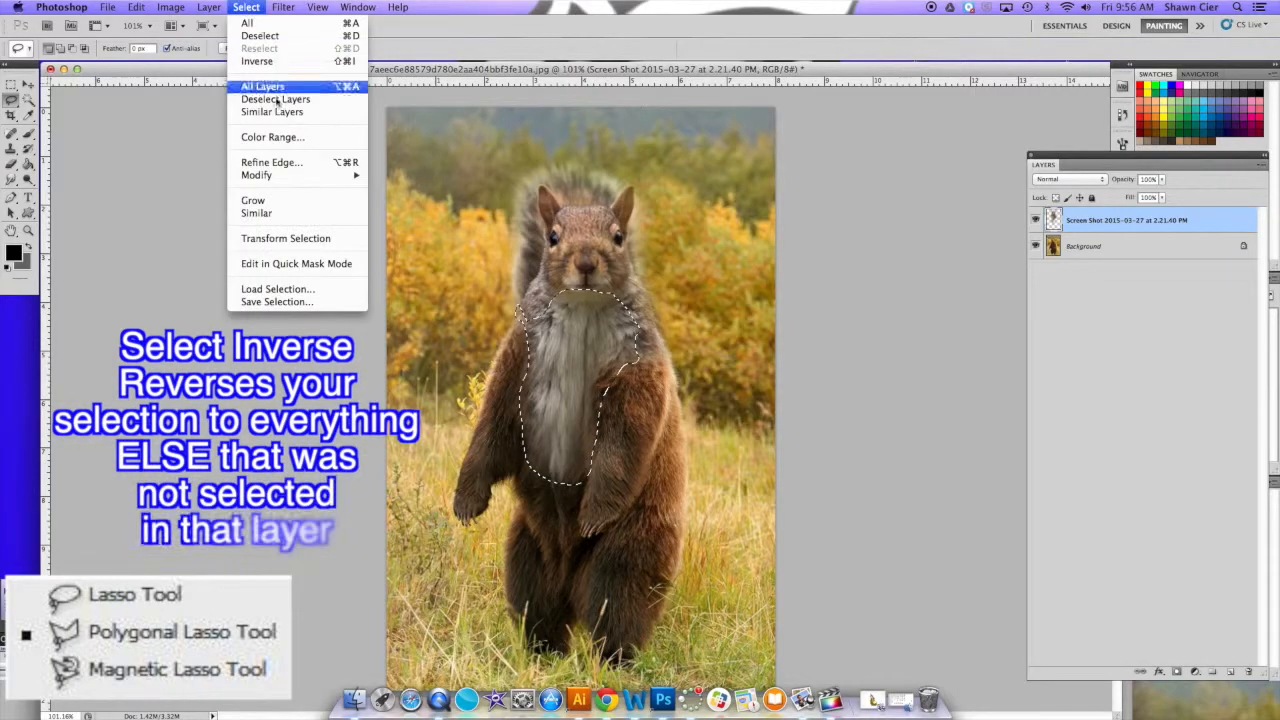
click(266, 57)
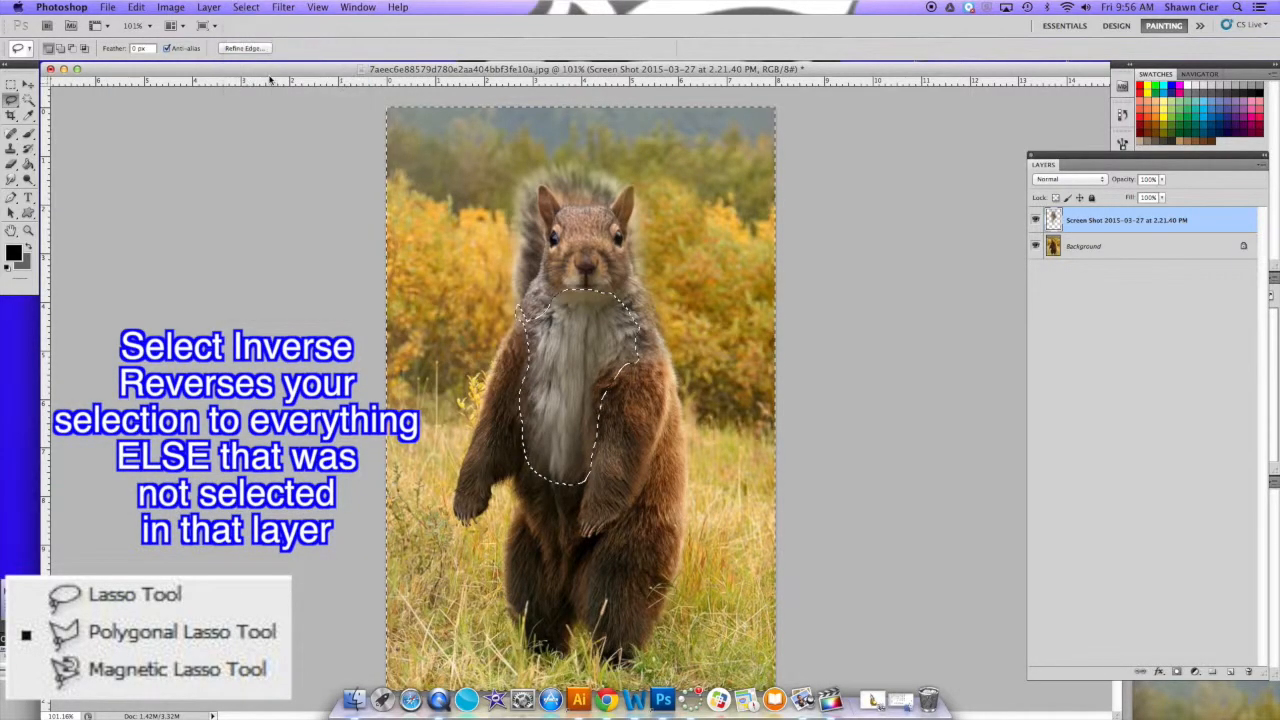
click(246, 7)
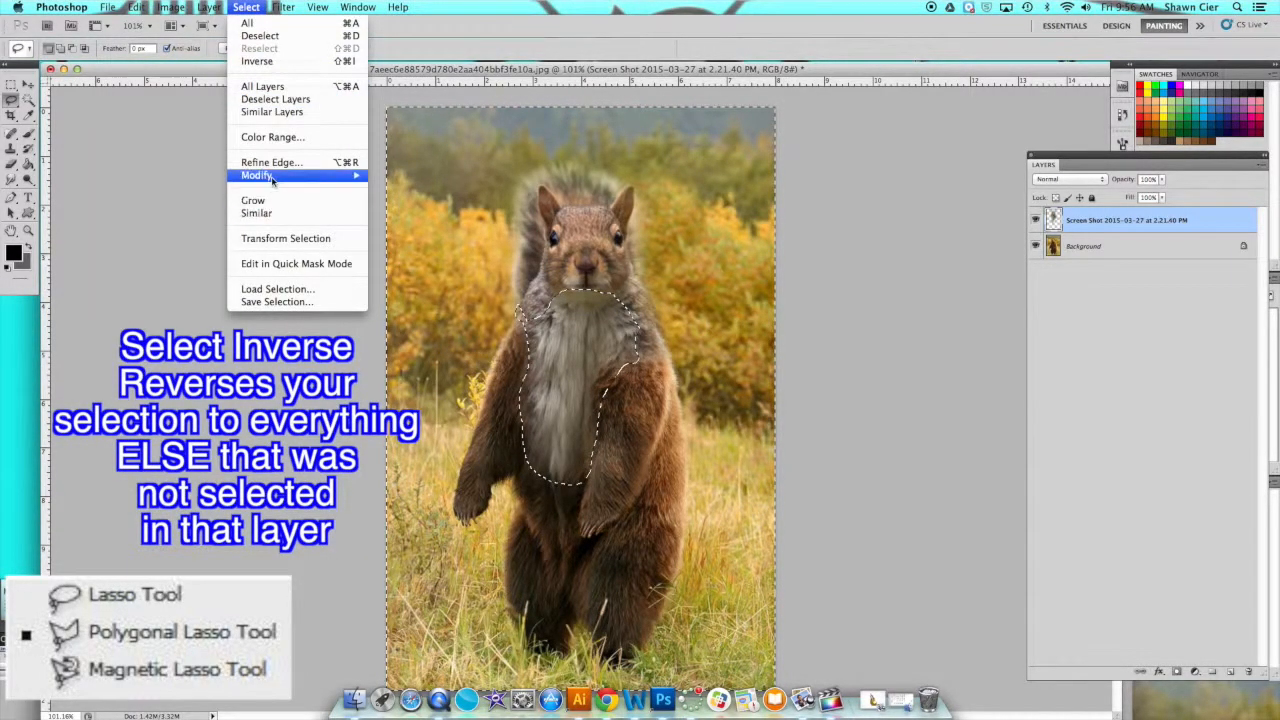
mouse_move(275, 177)
click(426, 228)
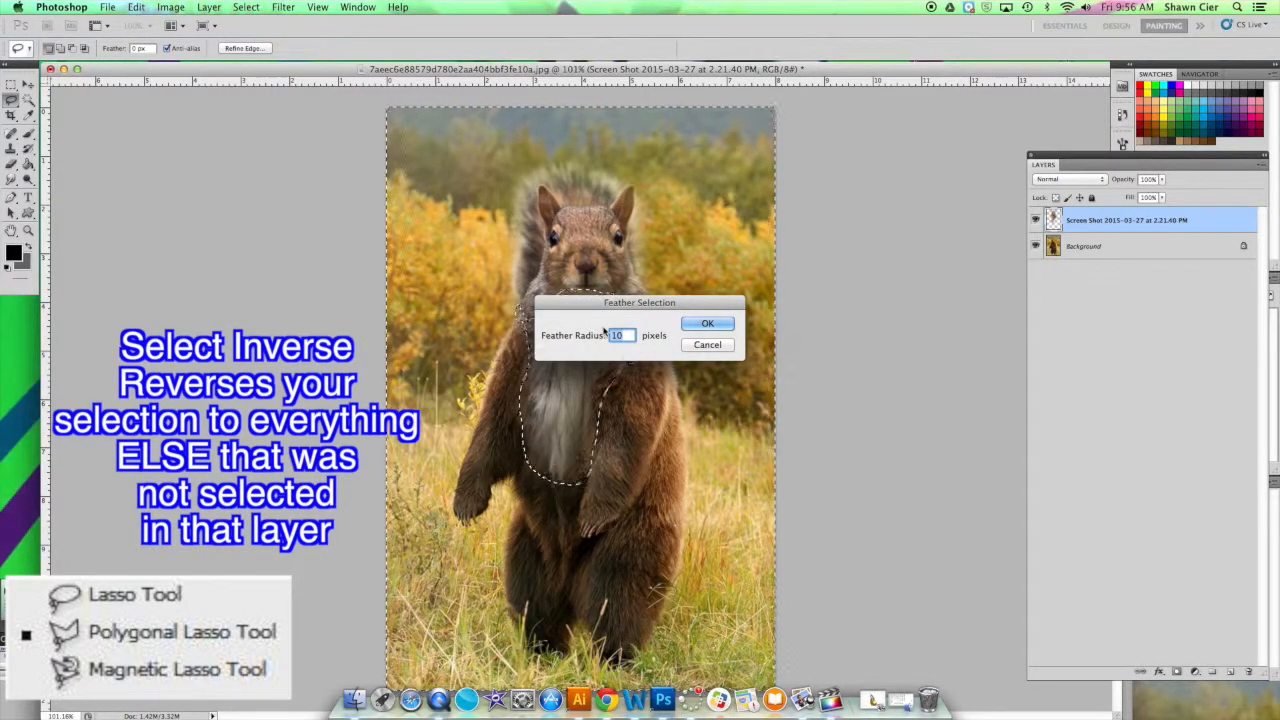
click(708, 324)
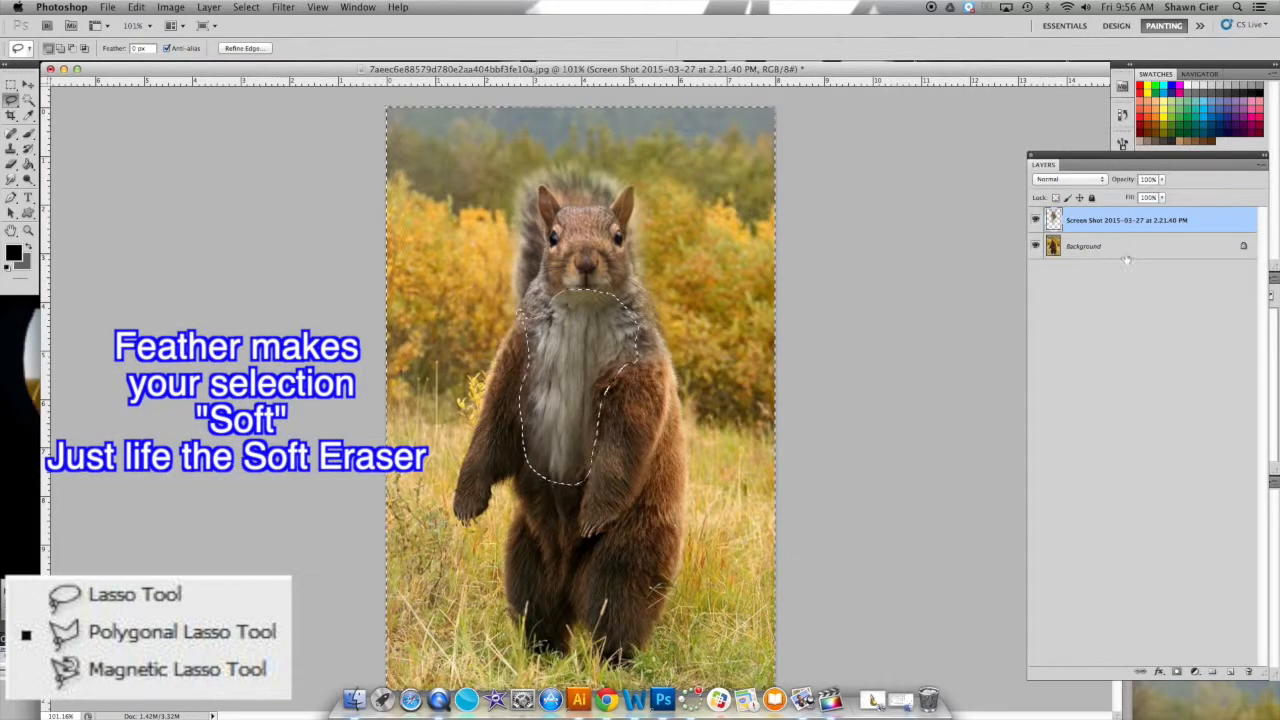
- Adjust the area outside the chest selection with Hue/Saturation at hue -10 and saturation +8, and deselect
key(super+u)
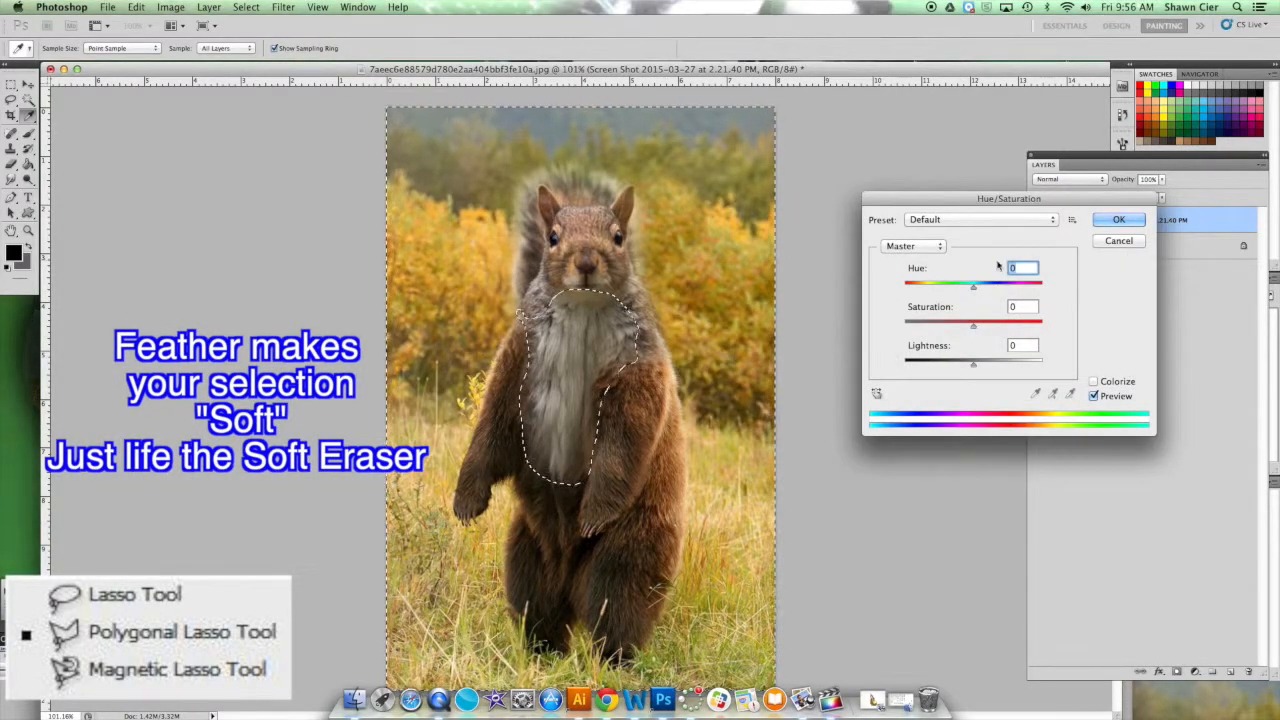
drag(972, 289, 967, 289)
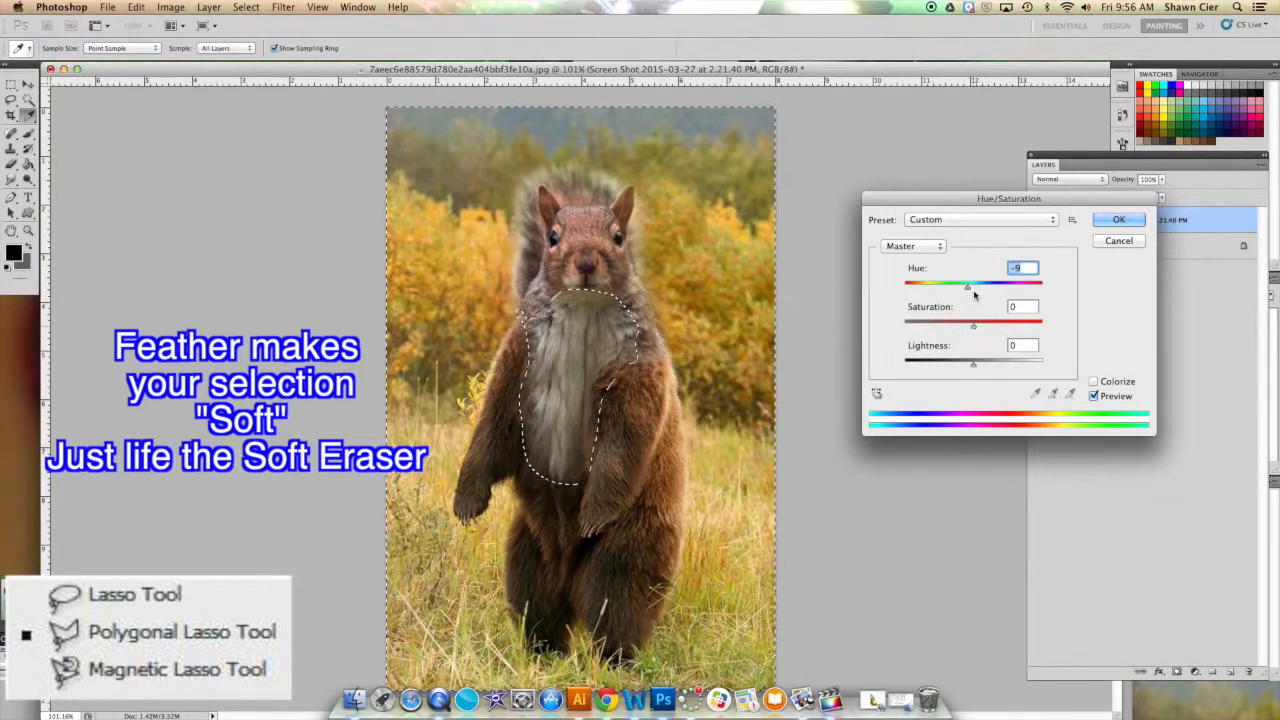
drag(967, 289, 978, 325)
mouse_move(951, 287)
mouse_down()
mouse_move(977, 297)
mouse_move(966, 300)
mouse_up()
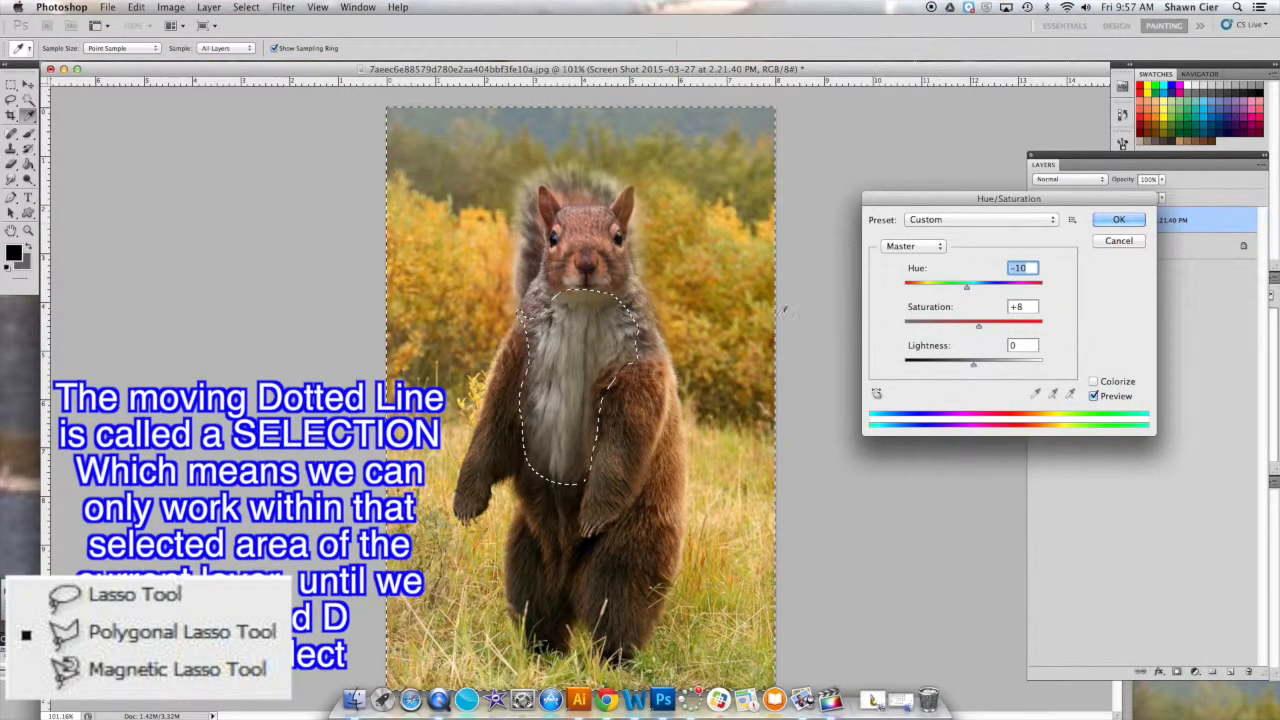
click(246, 7)
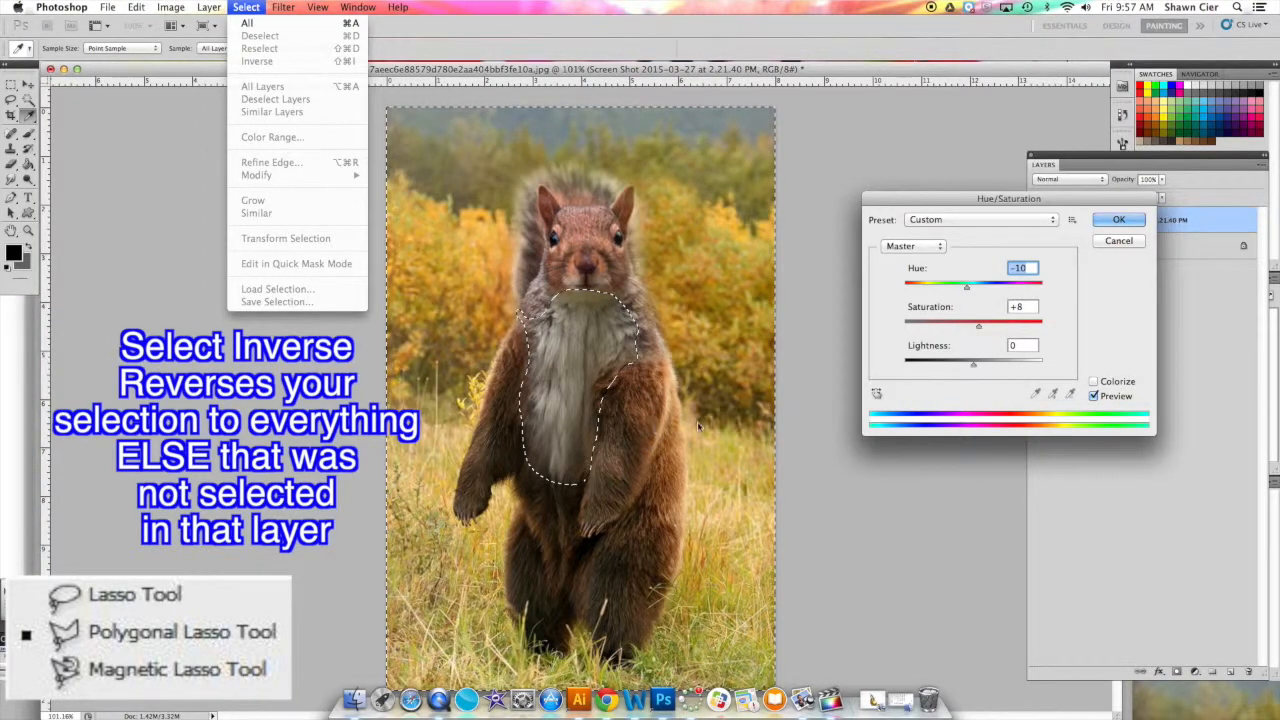
click(1121, 221)
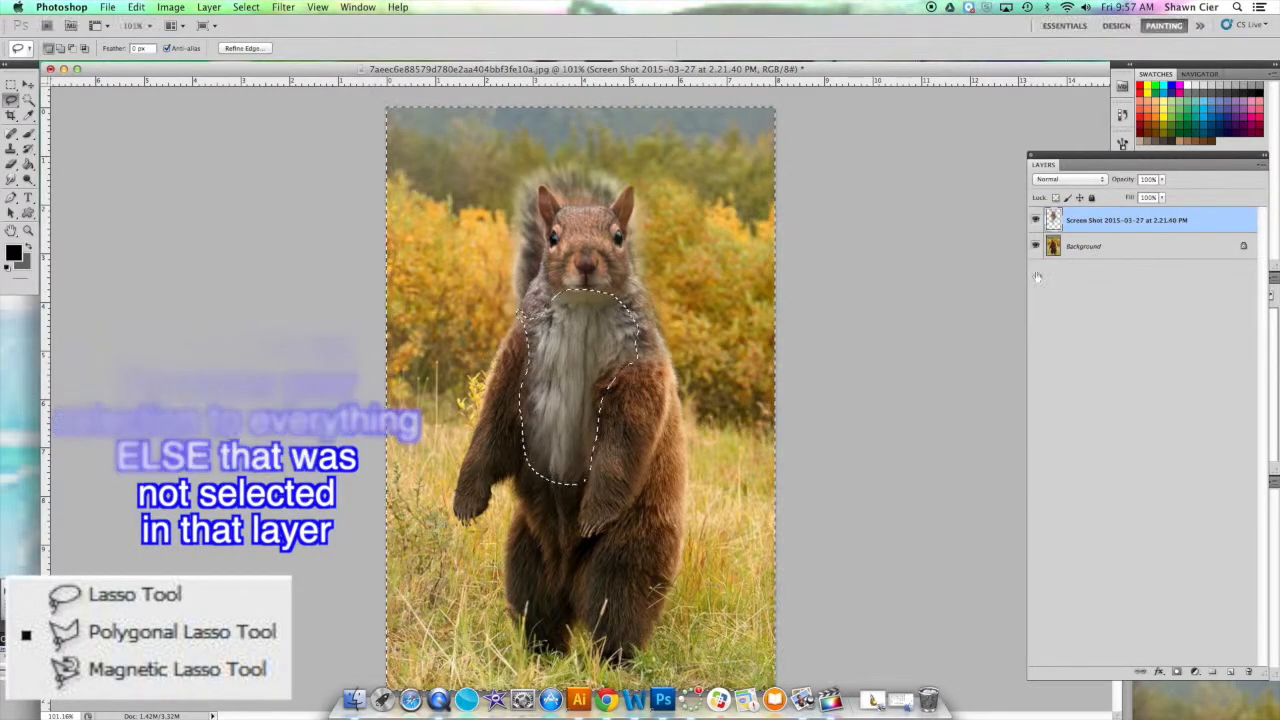
key(super+d)
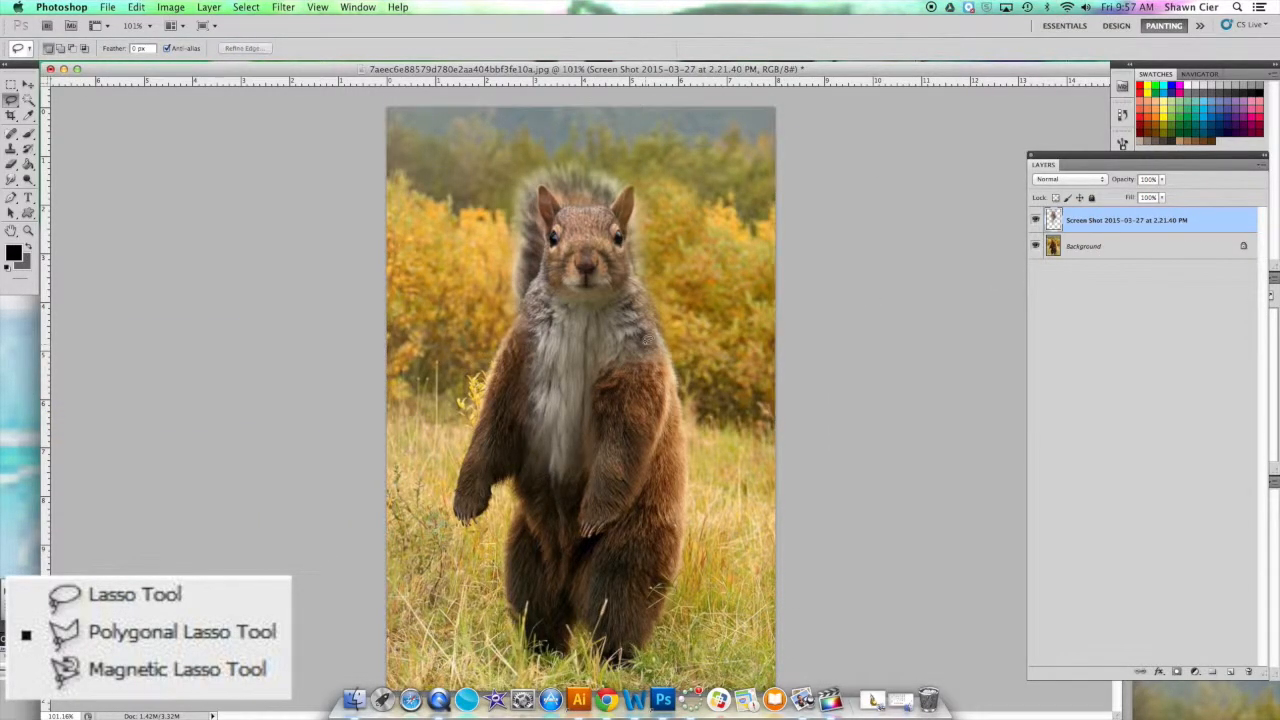
- Try outlining the squirrel's chest fur with the Magnetic Lasso tool, and cancel the outline
click(11, 100)
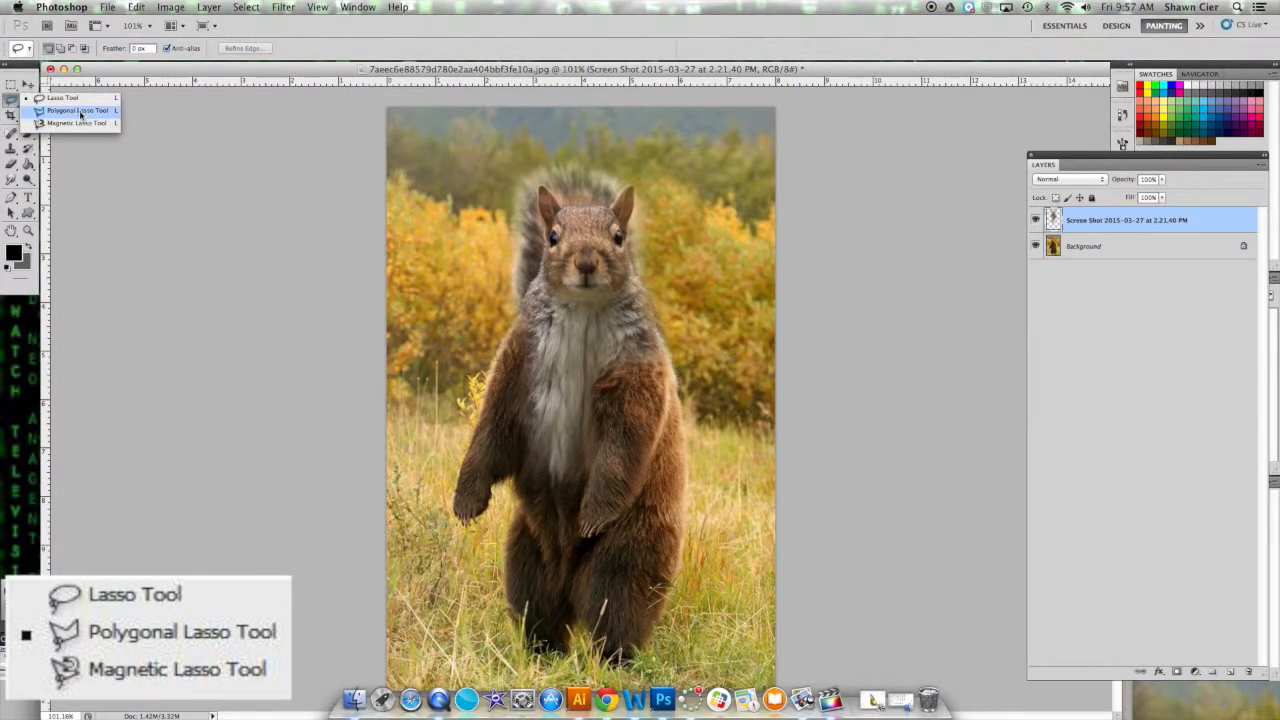
click(80, 123)
click(541, 324)
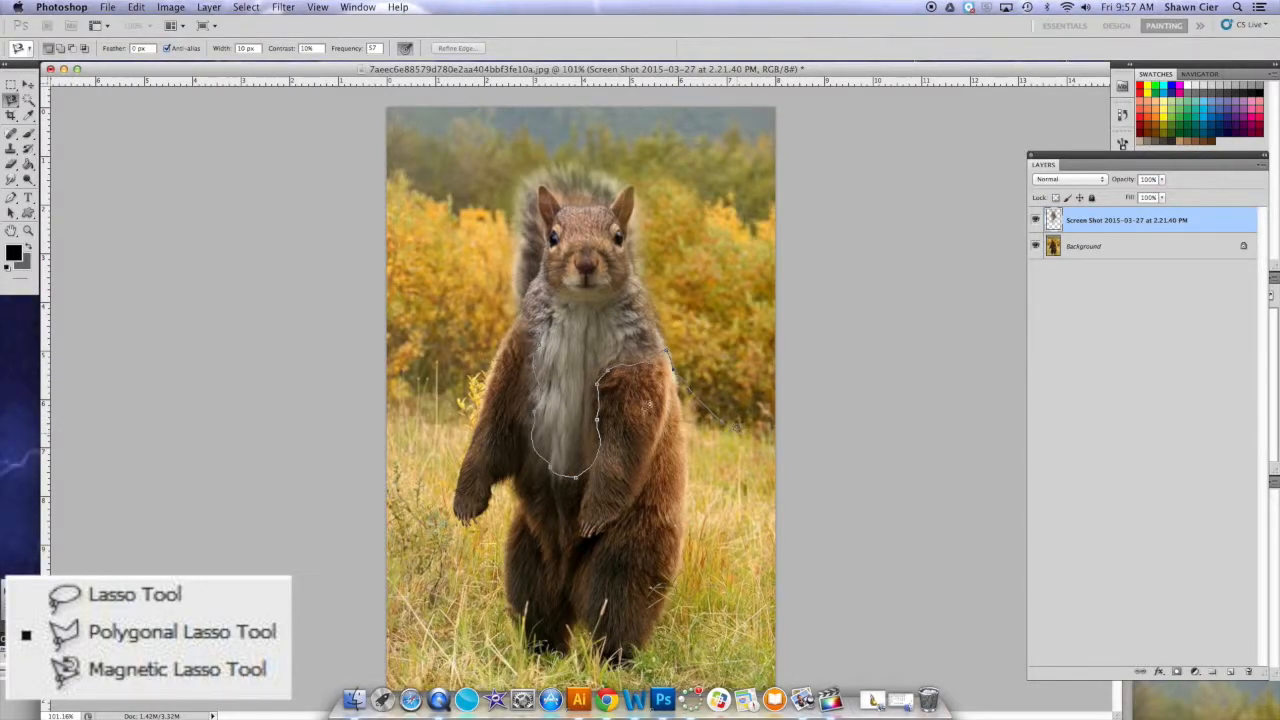
key(Escape)
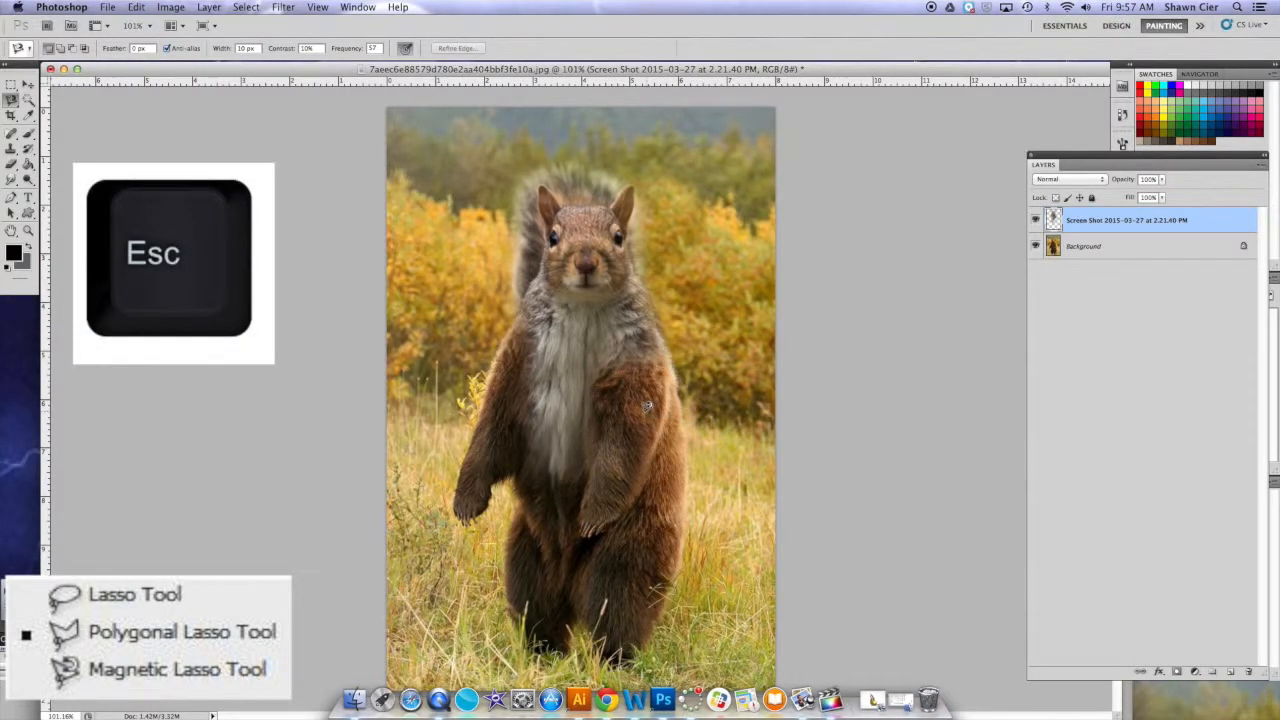
- Draw a Polygonal Lasso selection around the squirrel's grey chest, head and tail
drag(10, 101, 76, 112)
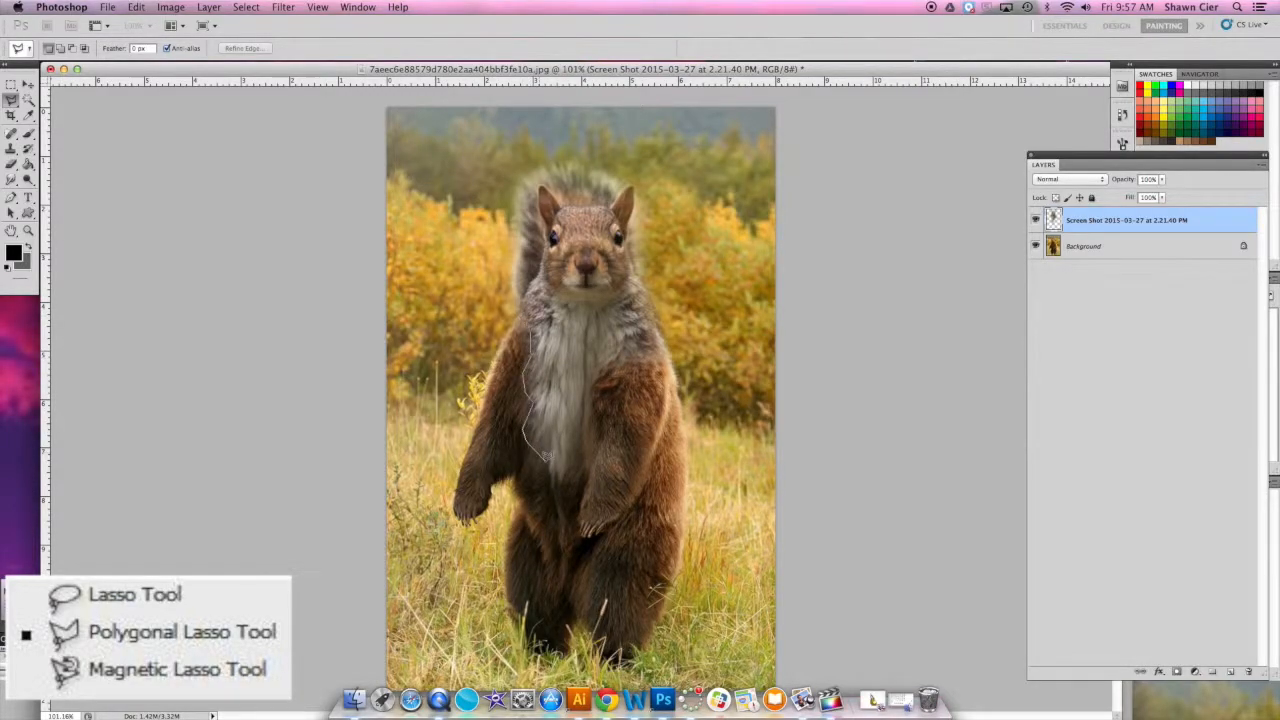
click(664, 356)
click(664, 272)
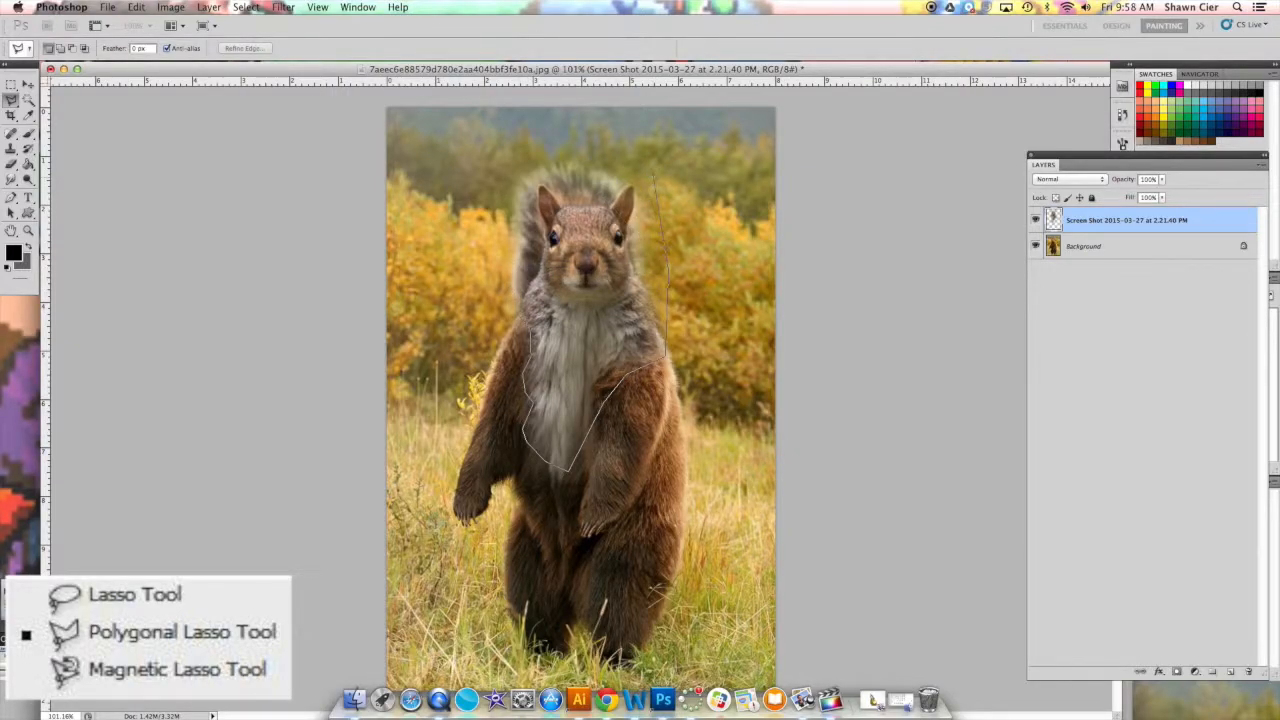
click(517, 312)
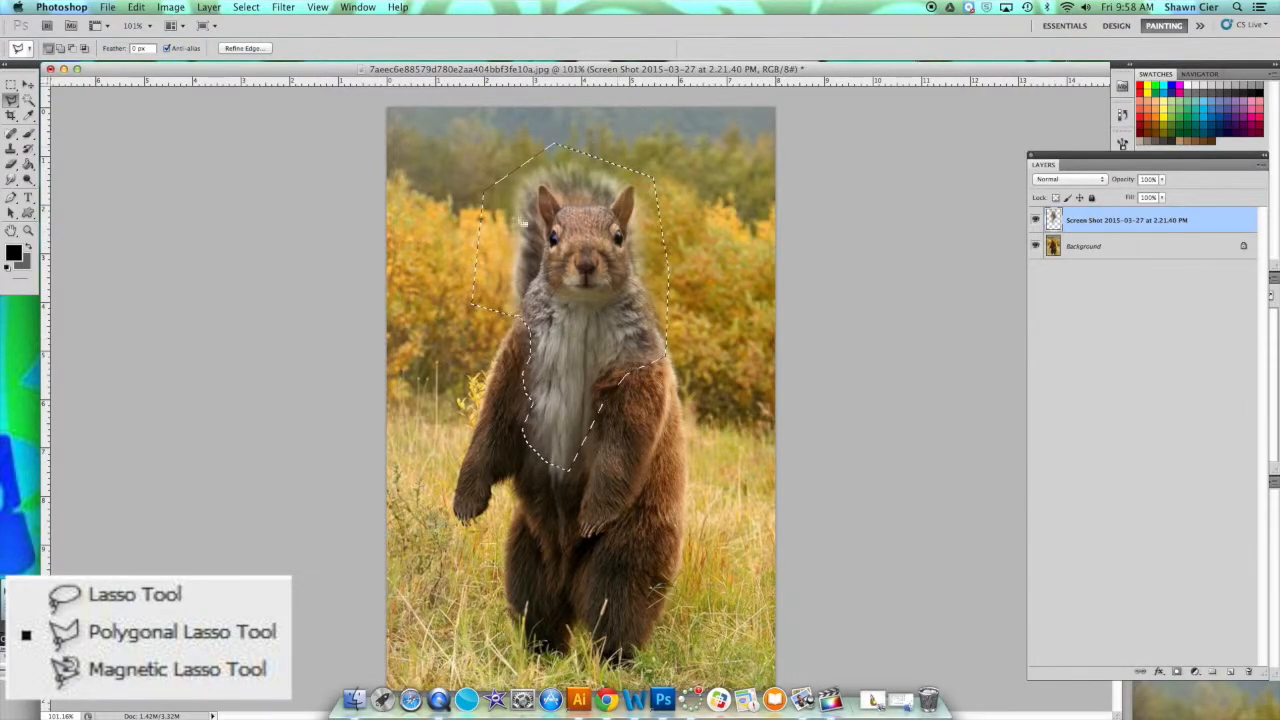
click(246, 7)
mouse_move(269, 178)
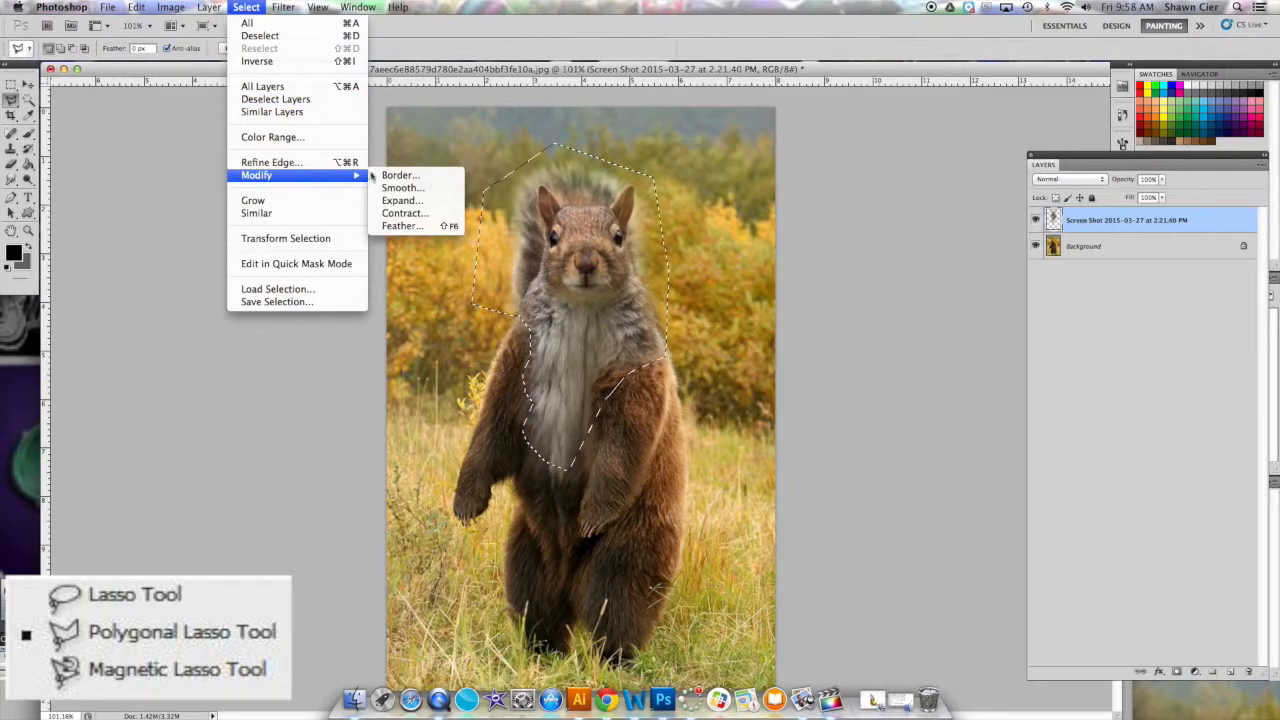
click(417, 228)
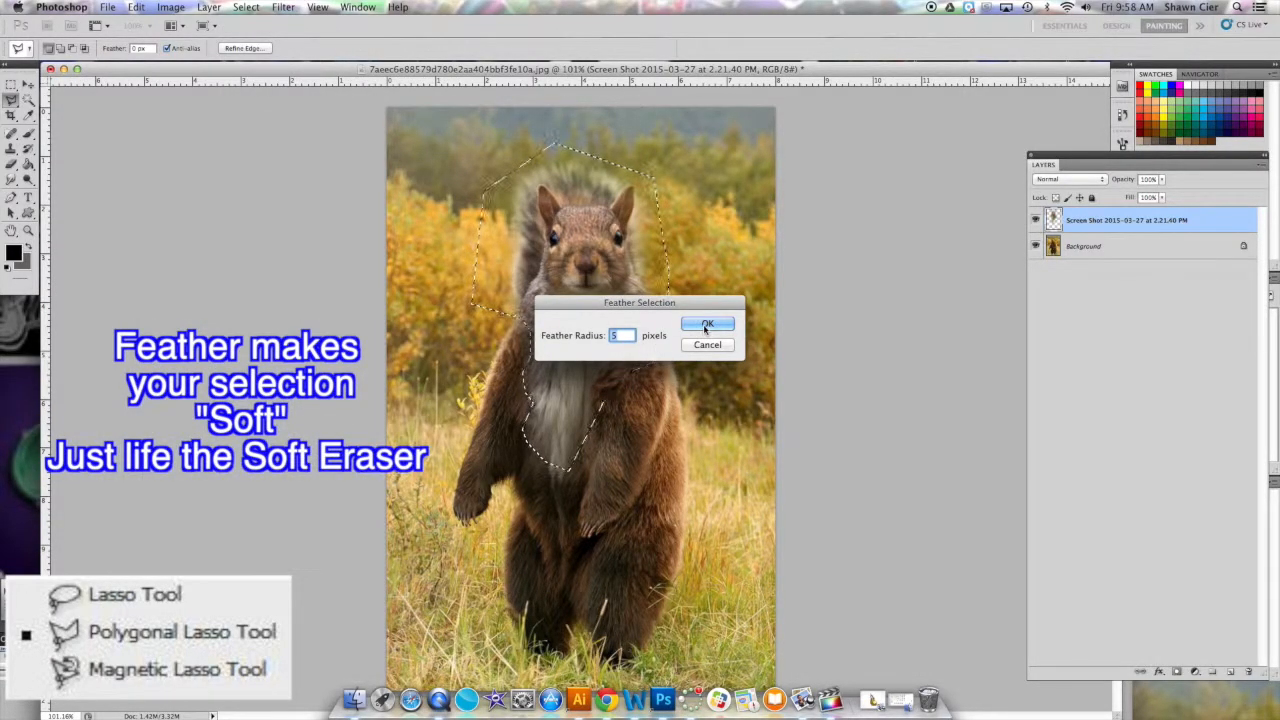
click(708, 346)
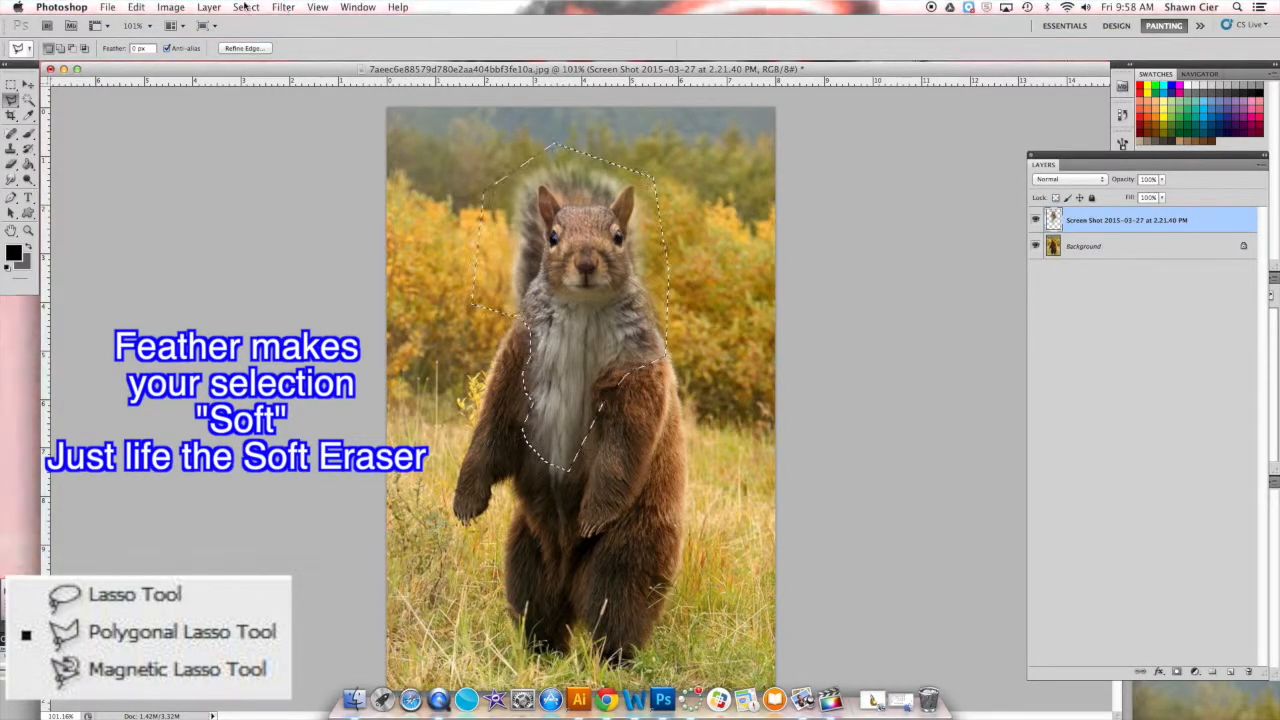
click(104, 104)
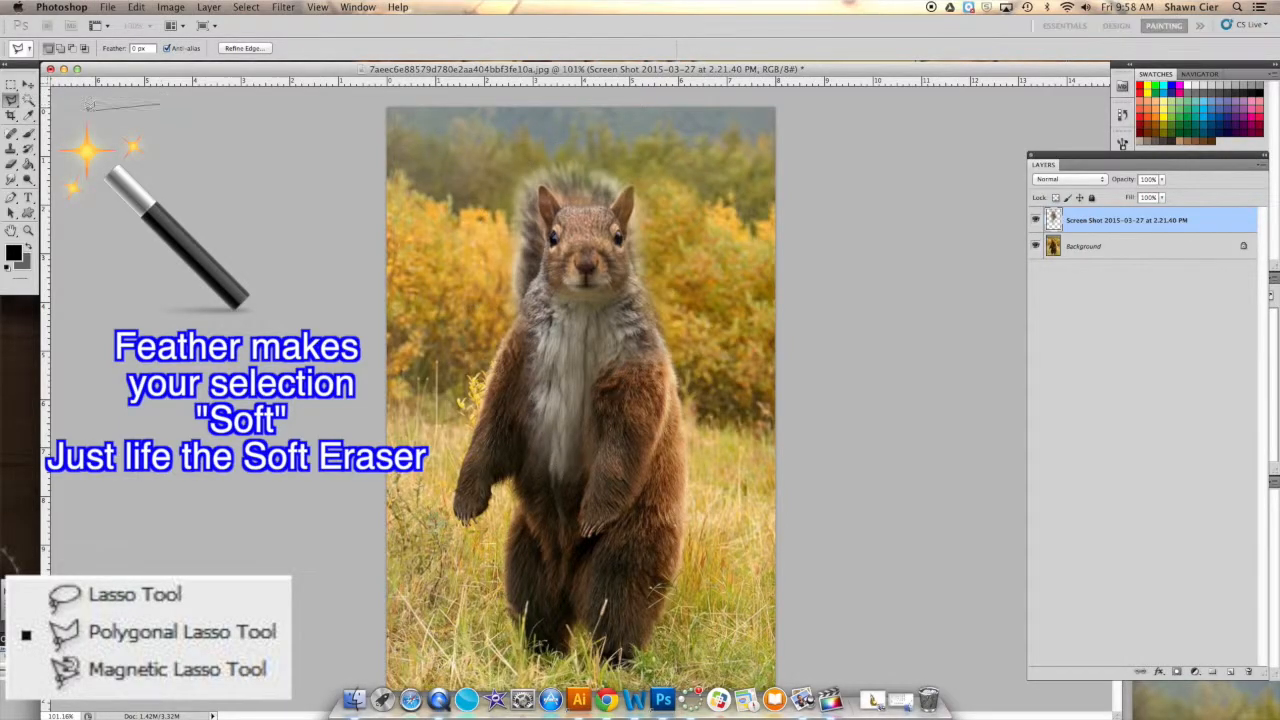
click(112, 128)
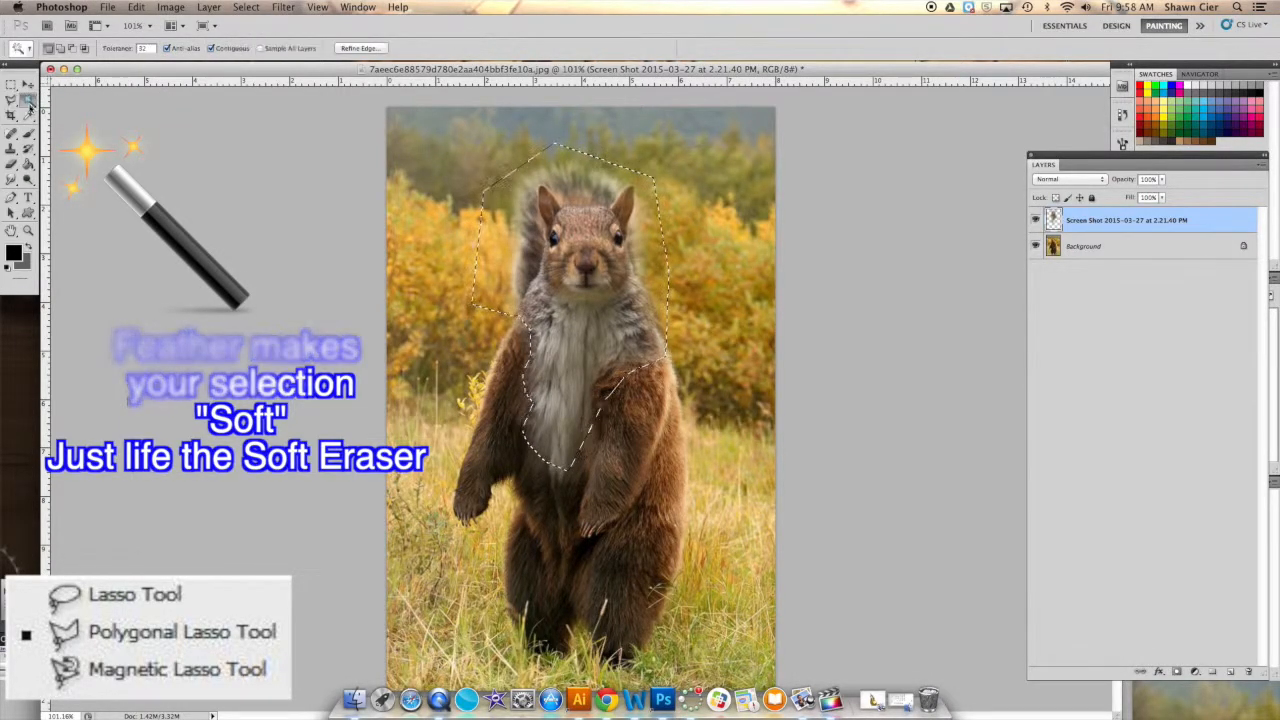
- Try selecting the squirrel's shoulder and chest fur with the Magic Wand, adding neighbouring areas to the selection, and deselect
click(643, 333)
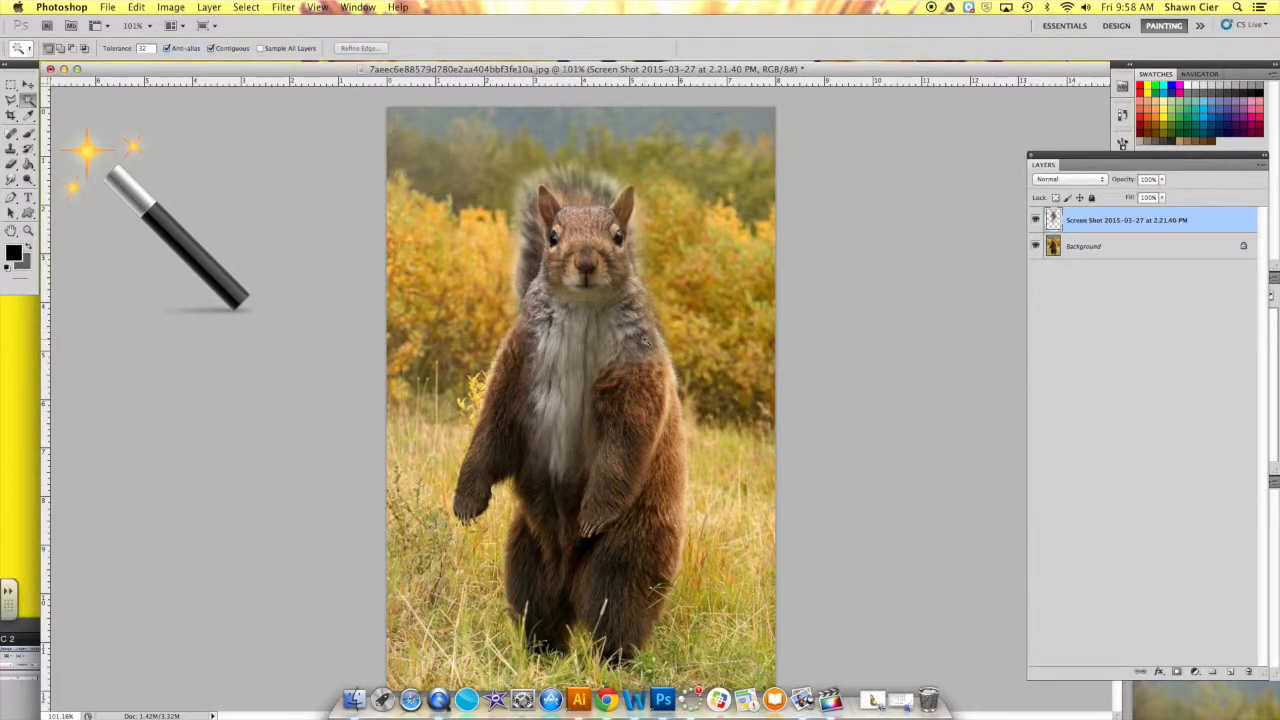
click(641, 337)
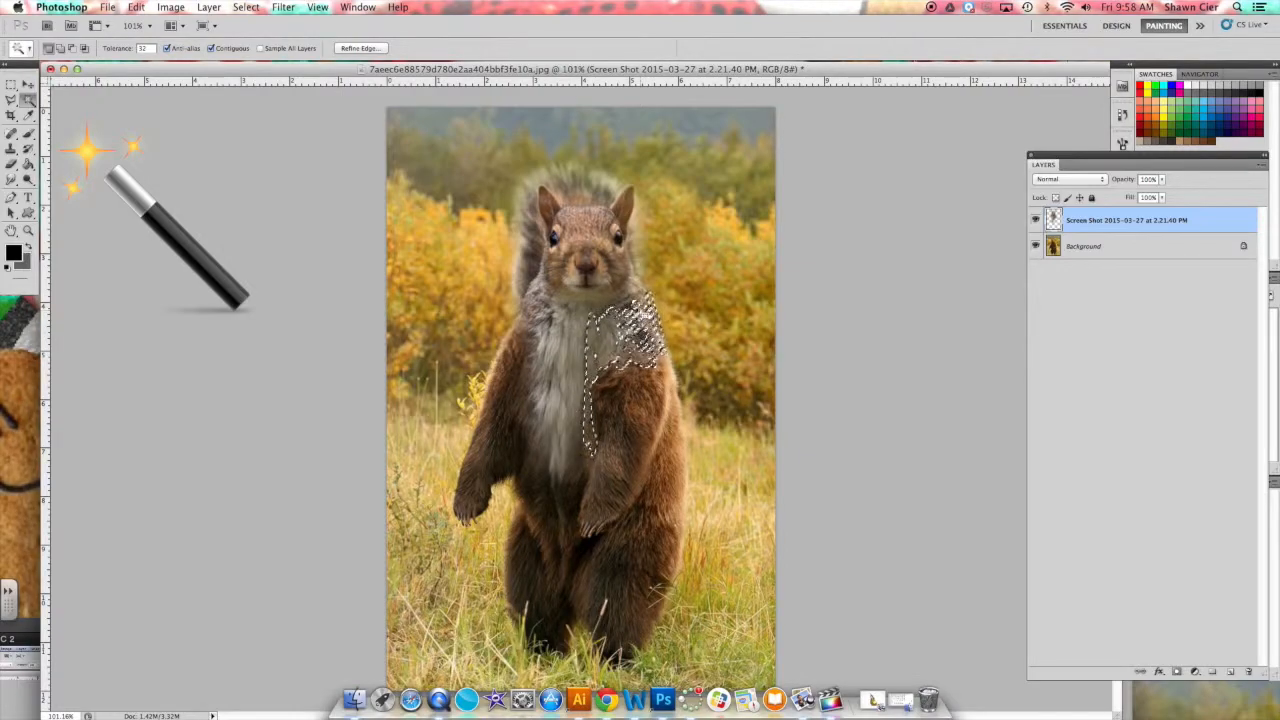
shift+click(640, 335)
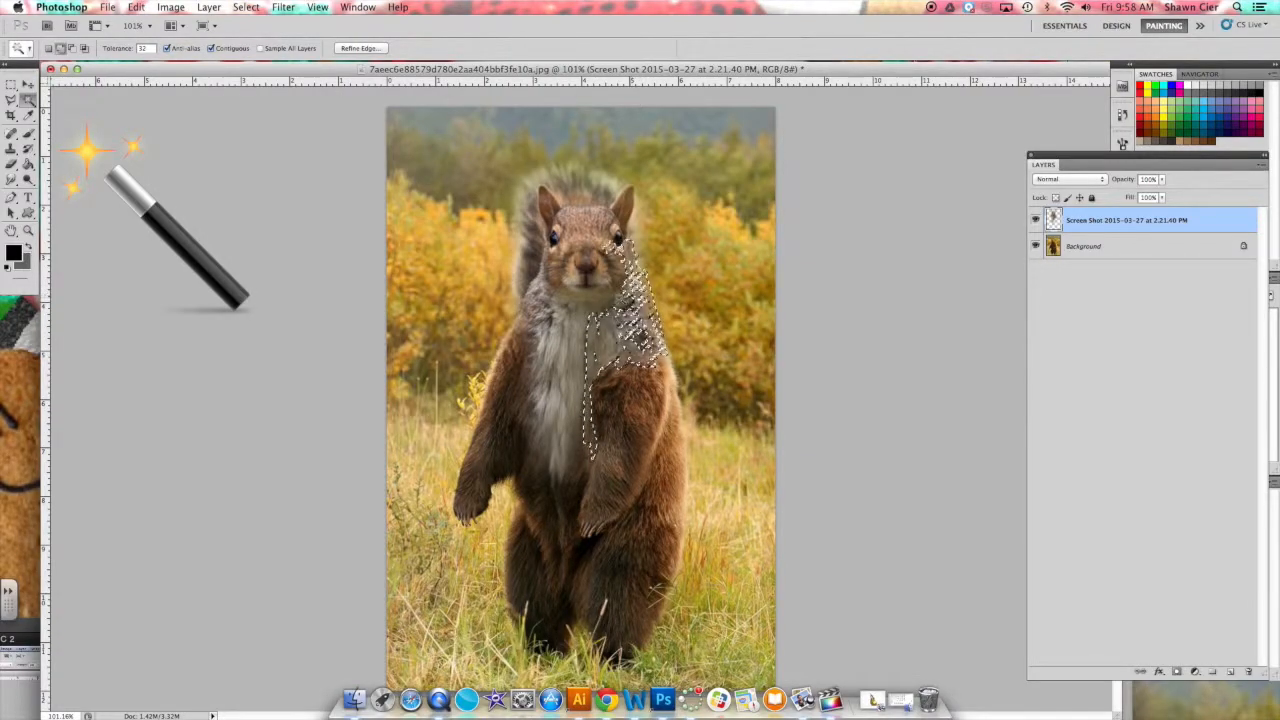
shift+click(595, 342)
shift+click(548, 336)
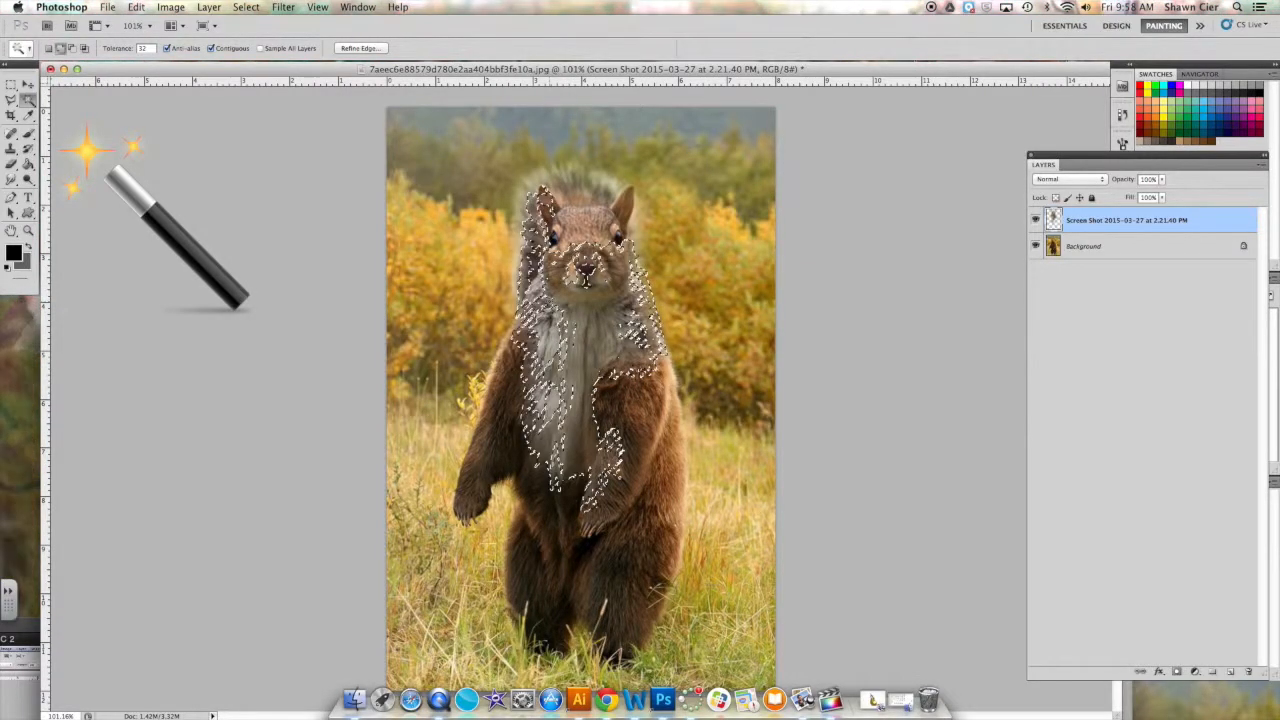
key(super+d)
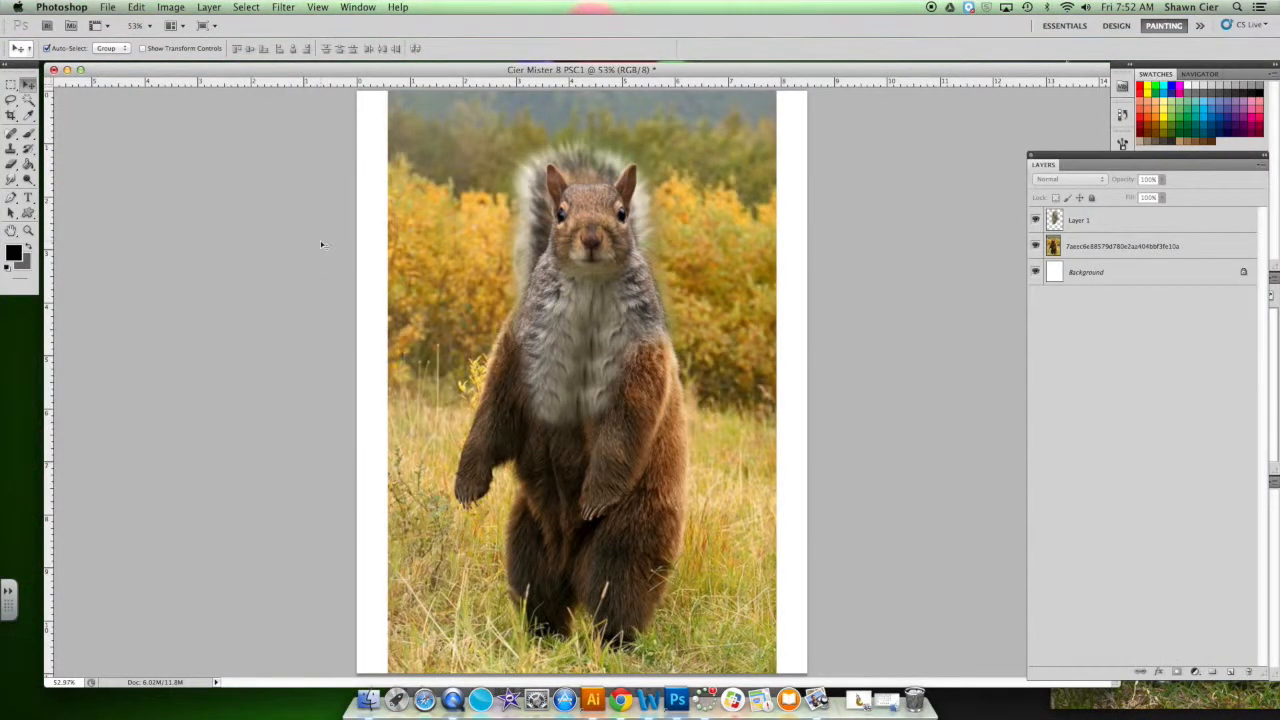
- Make Layer 1 active and set up the Smudge tool with a 47 px brush
click(12, 149)
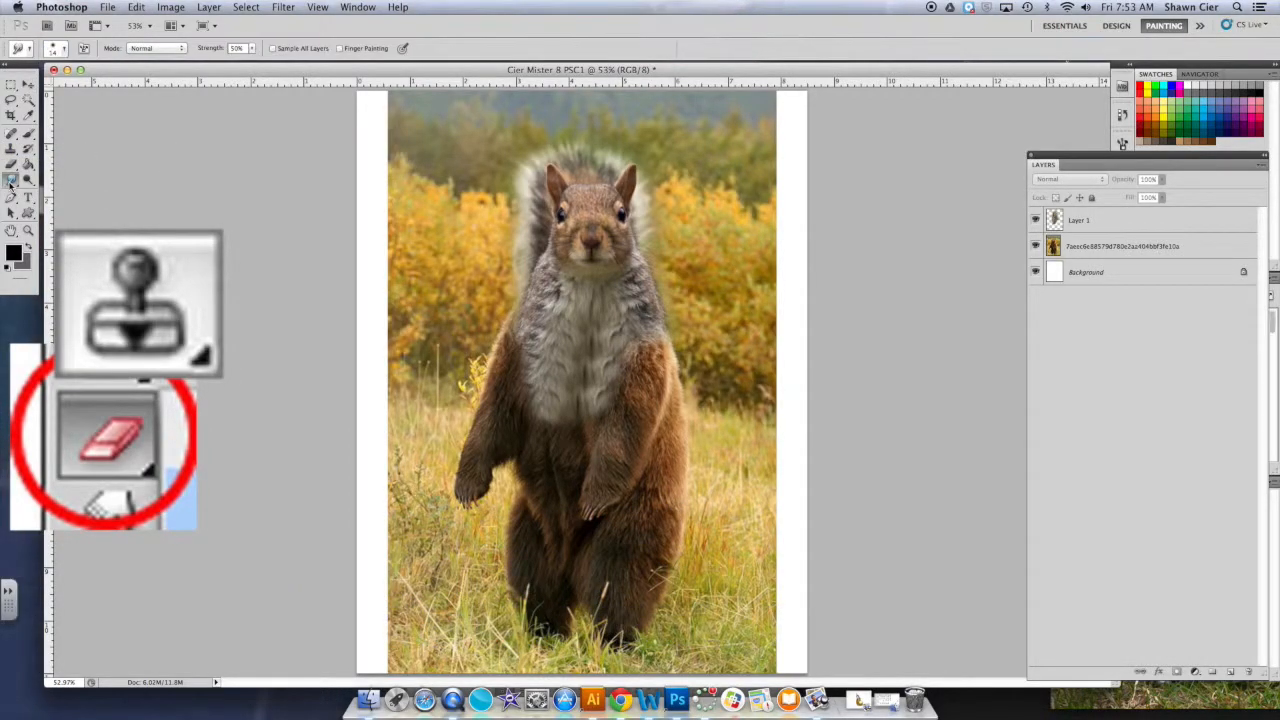
click(10, 181)
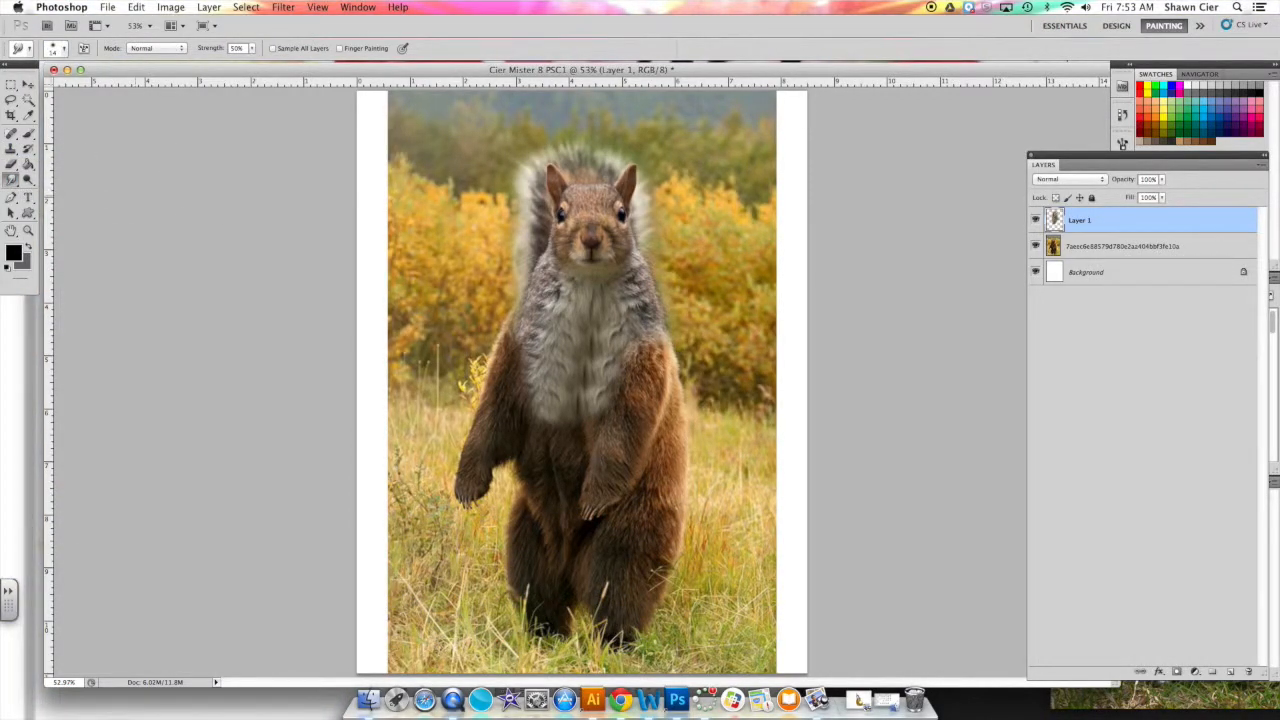
click(62, 48)
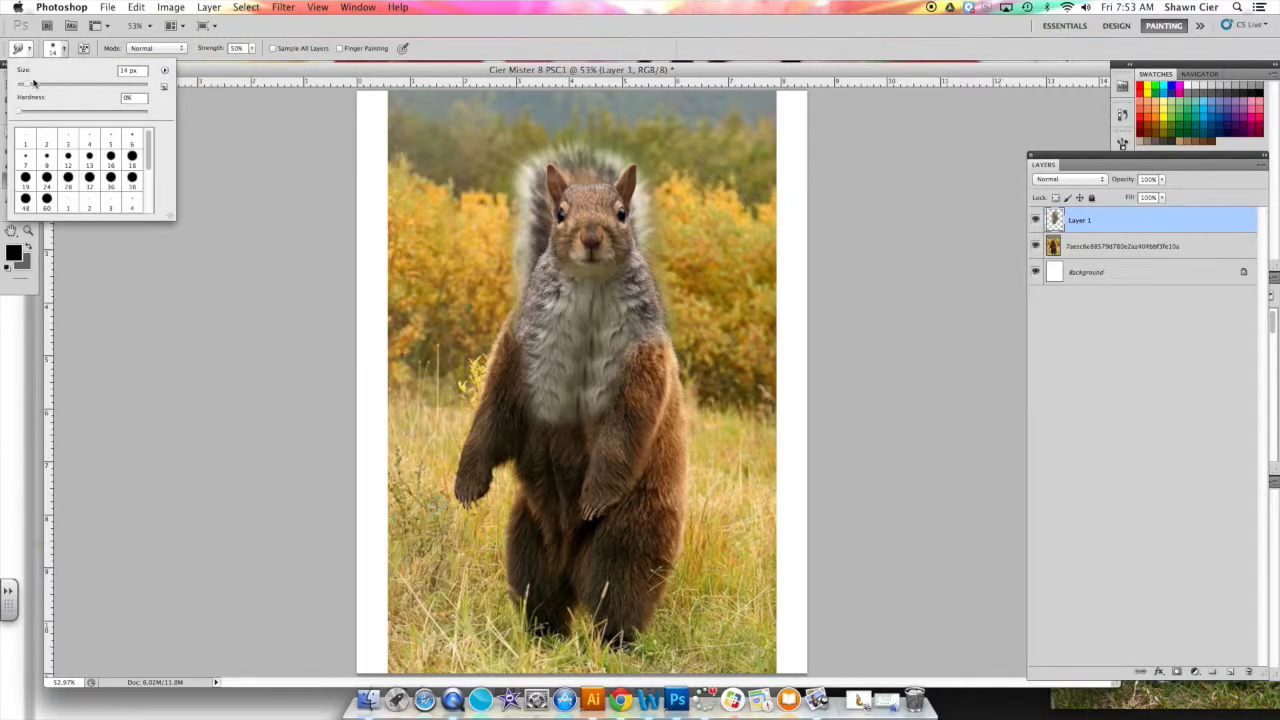
click(150, 310)
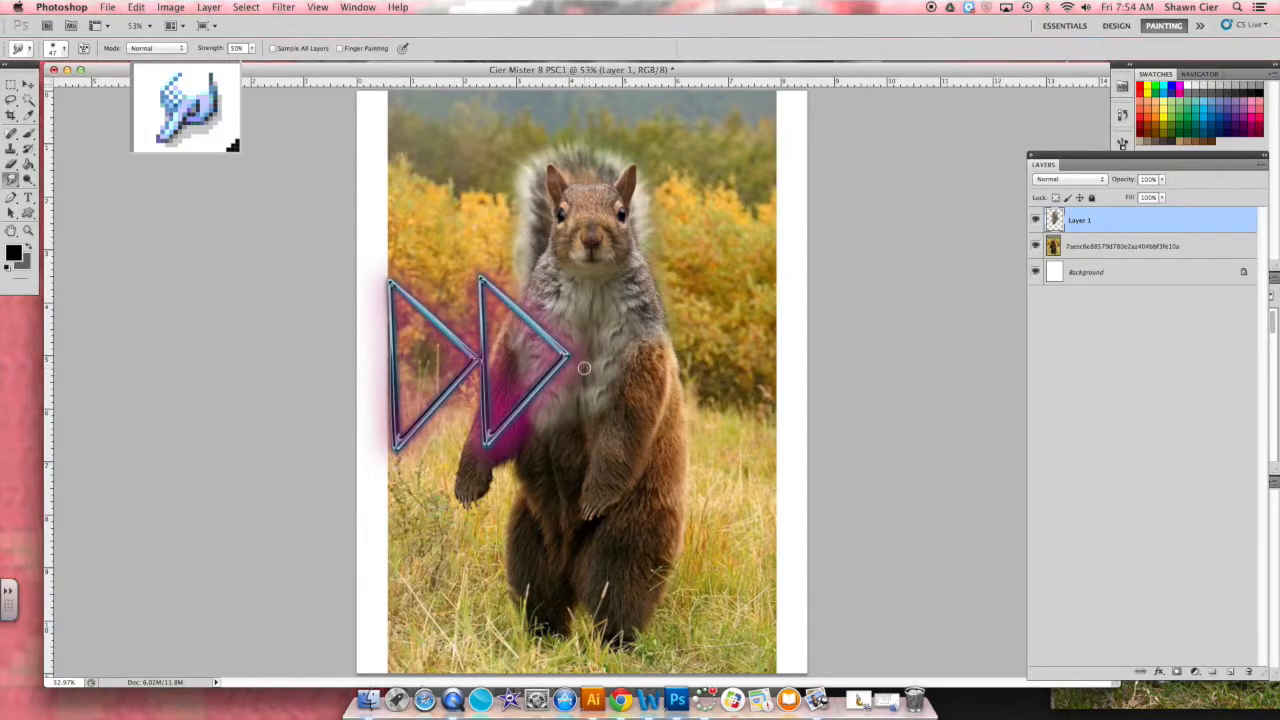
- Smudge the grey fur in the middle of the squirrel's chest at 200% zoom
key(z)
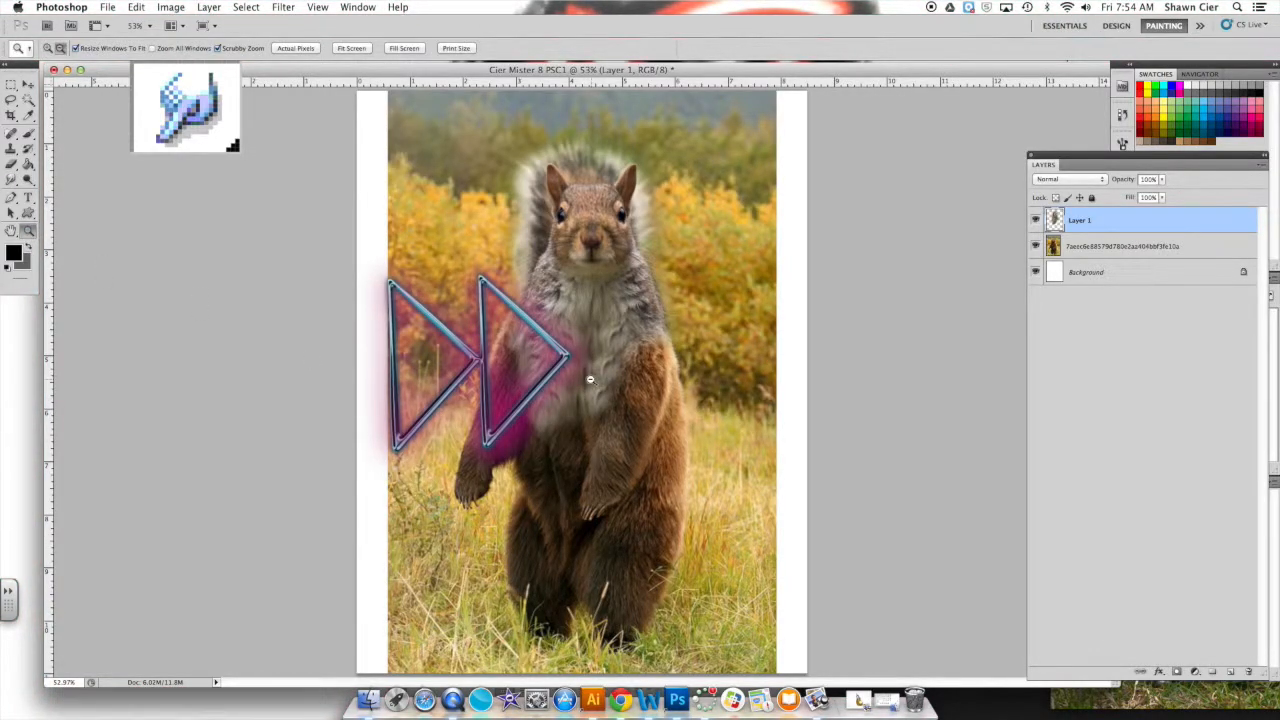
alt+click(590, 380)
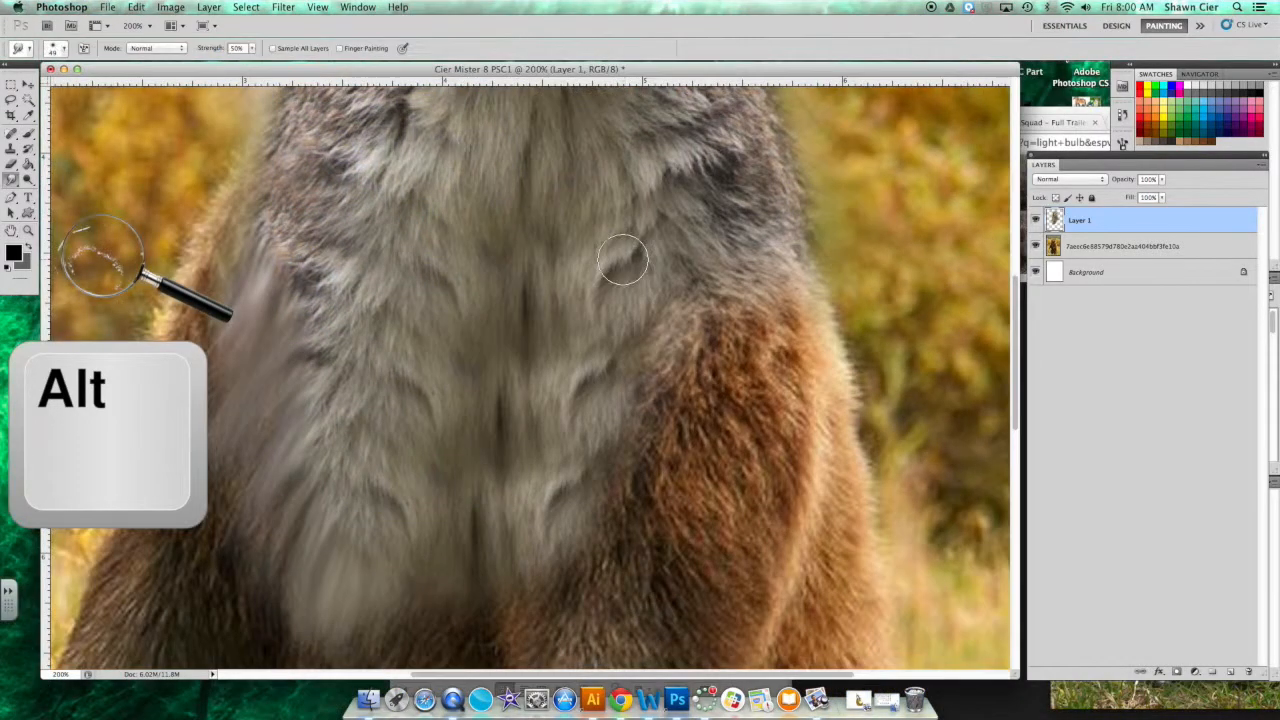
drag(627, 258, 604, 291)
scroll(633, 375, up, 5)
scroll(631, 371, down, 2)
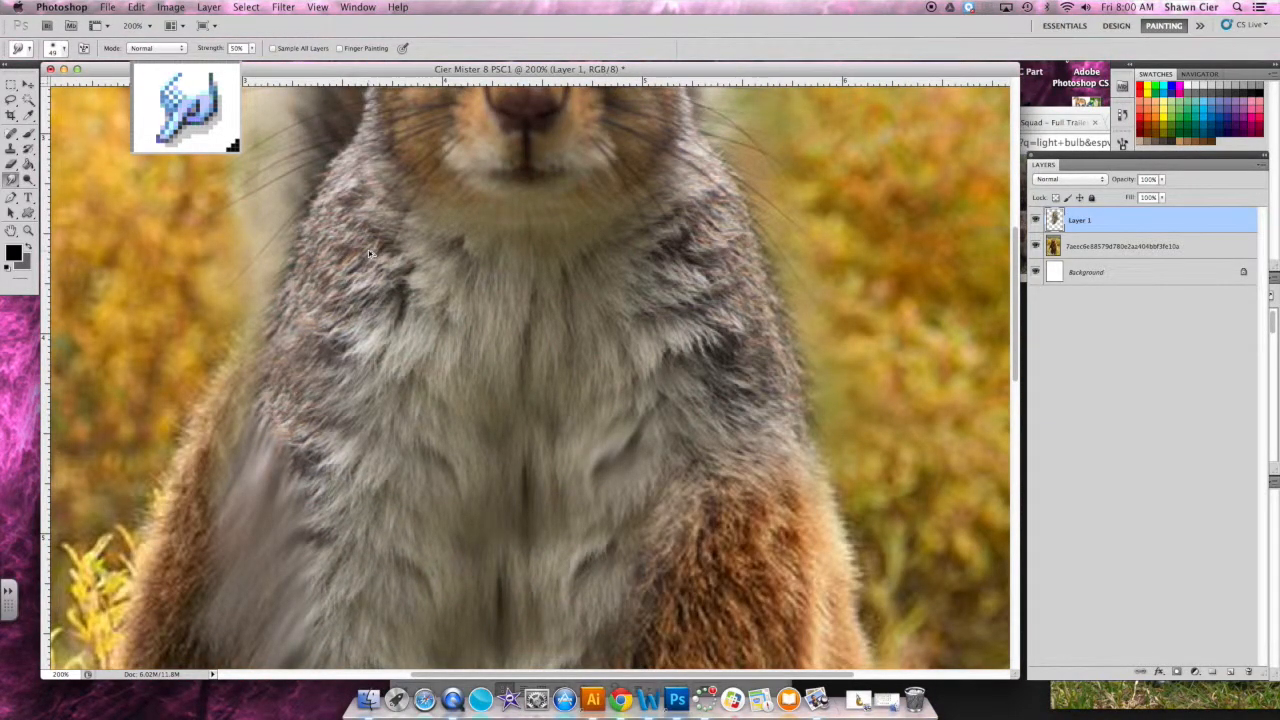
- Reduce the Smudge brush to 11 px and smudge the dark curved fur marks on the lower chest
click(60, 48)
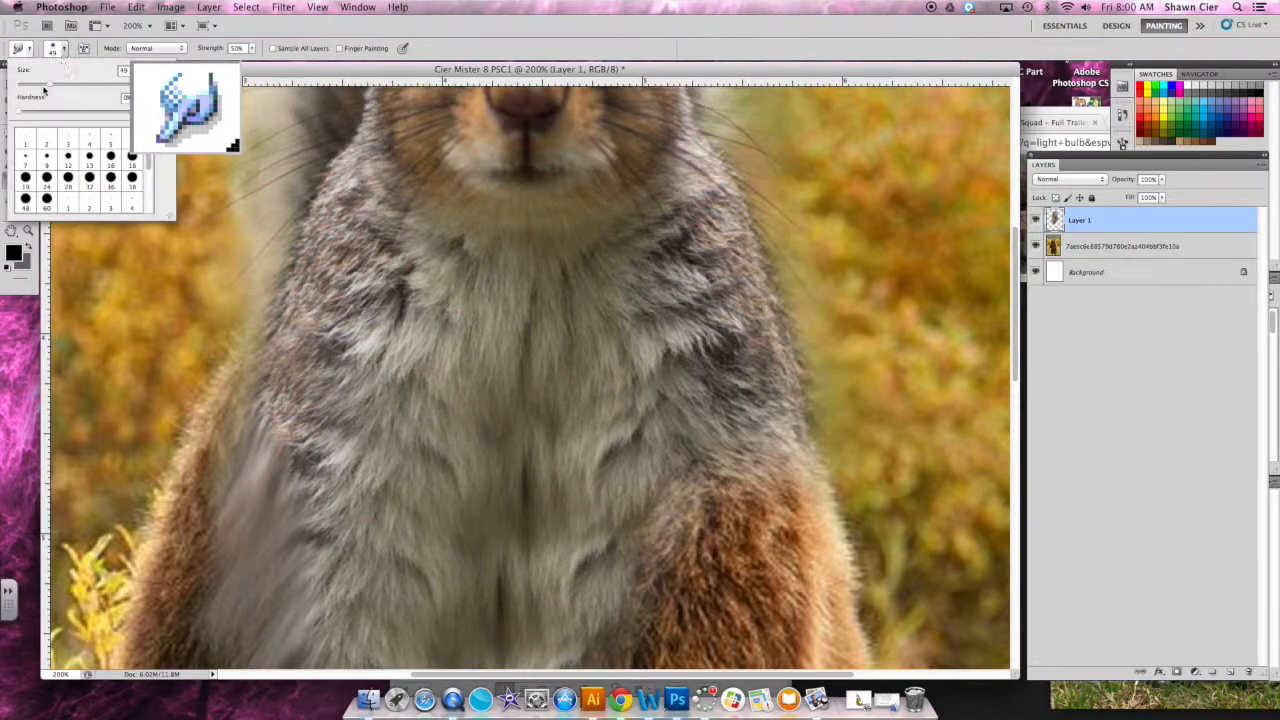
click(32, 86)
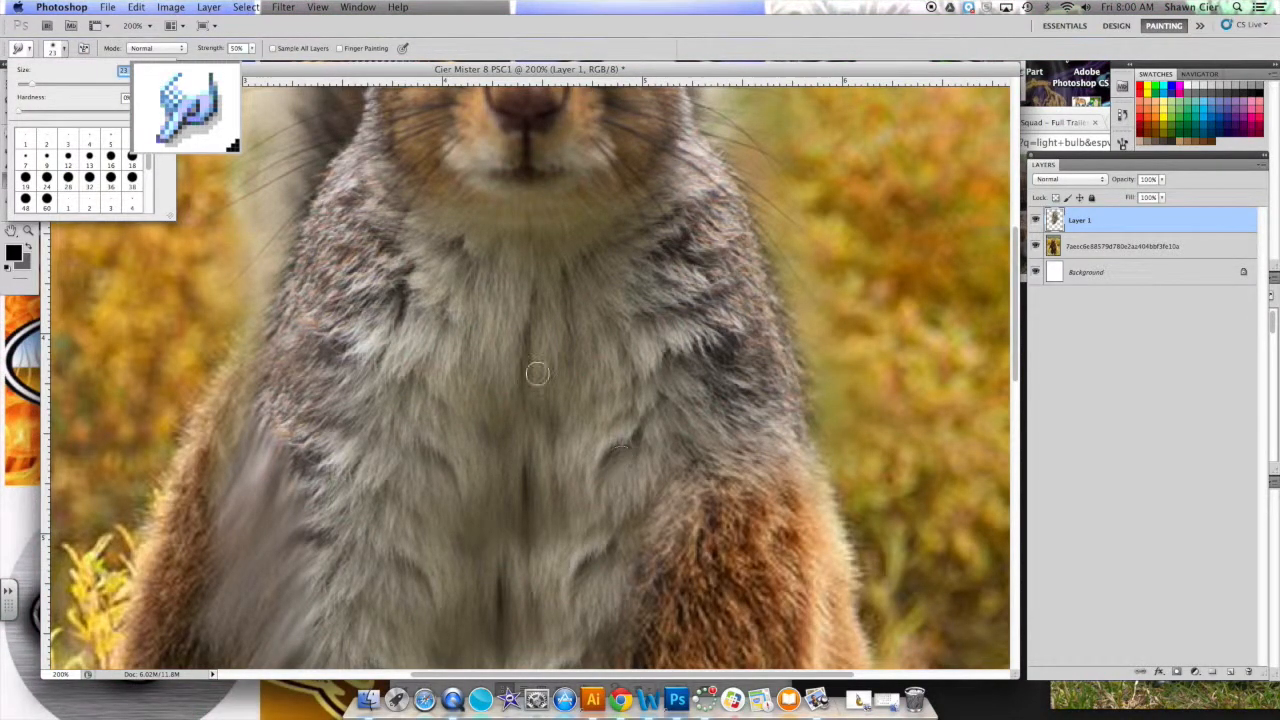
click(25, 86)
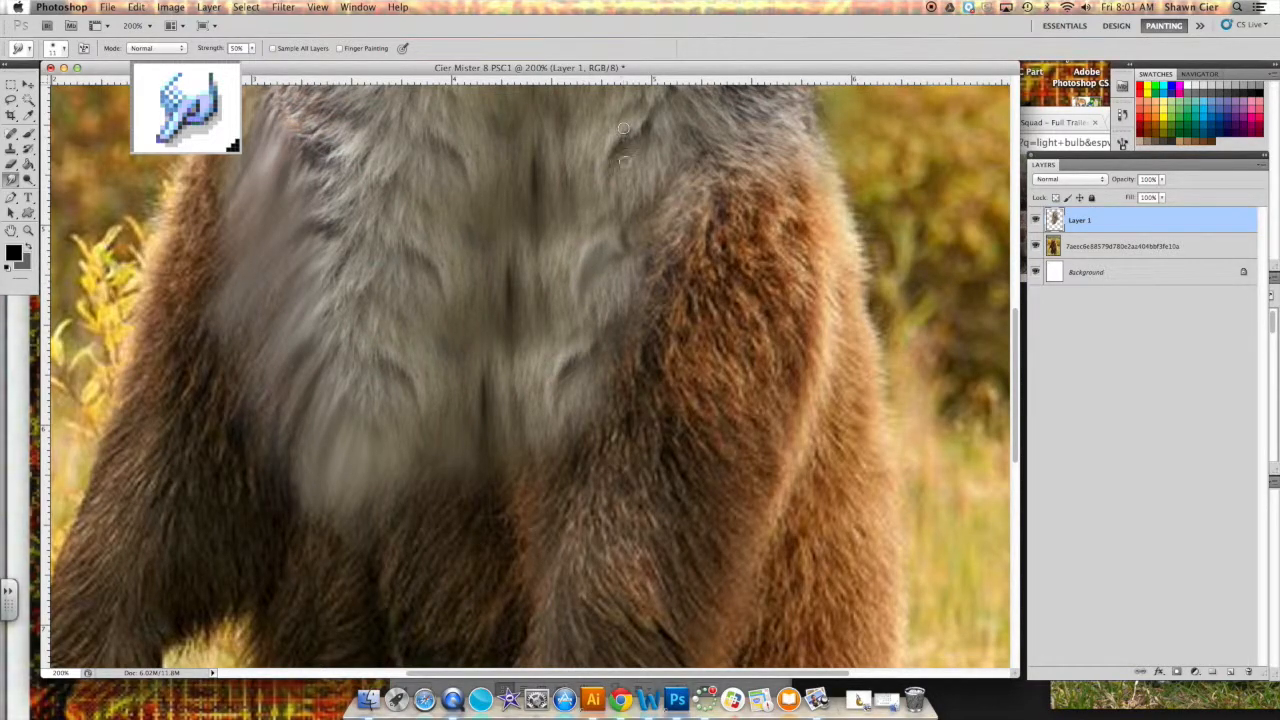
mouse_move(564, 369)
mouse_down()
mouse_move(551, 373)
mouse_move(572, 360)
mouse_up()
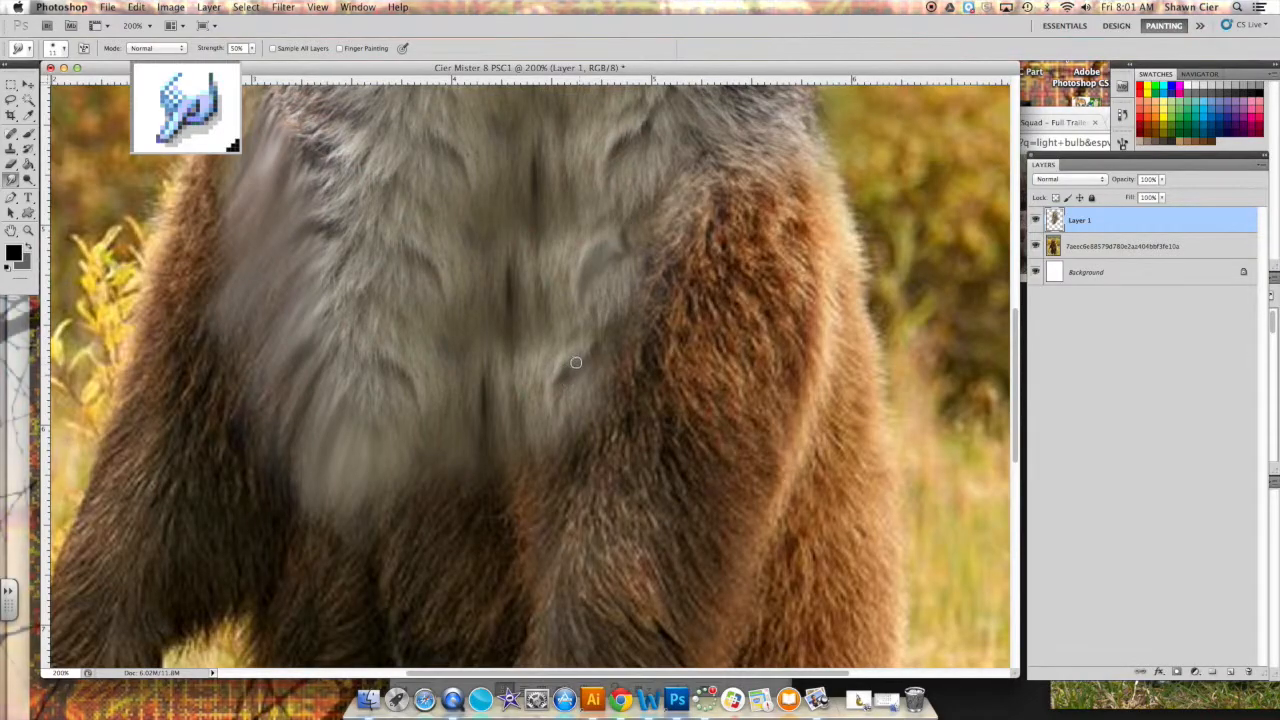
scroll(643, 280, down, 5)
scroll(642, 279, up, 10)
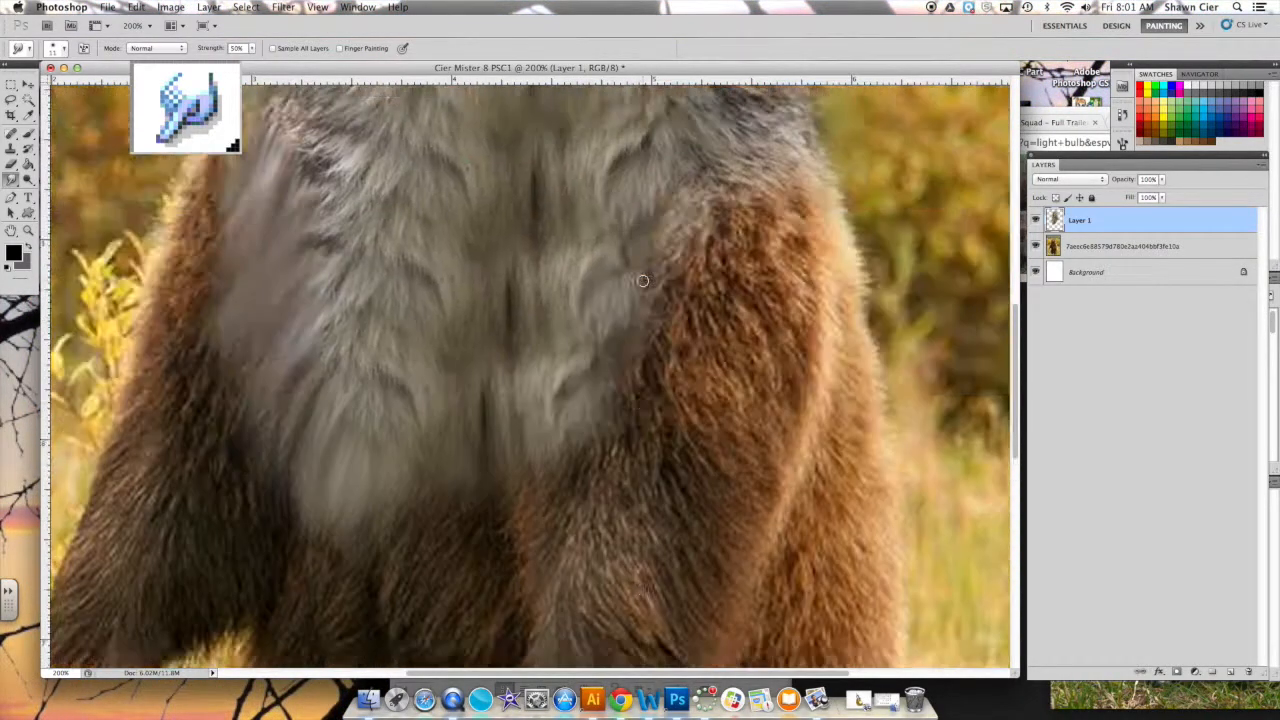
scroll(643, 279, down, 6)
scroll(645, 279, up, 1)
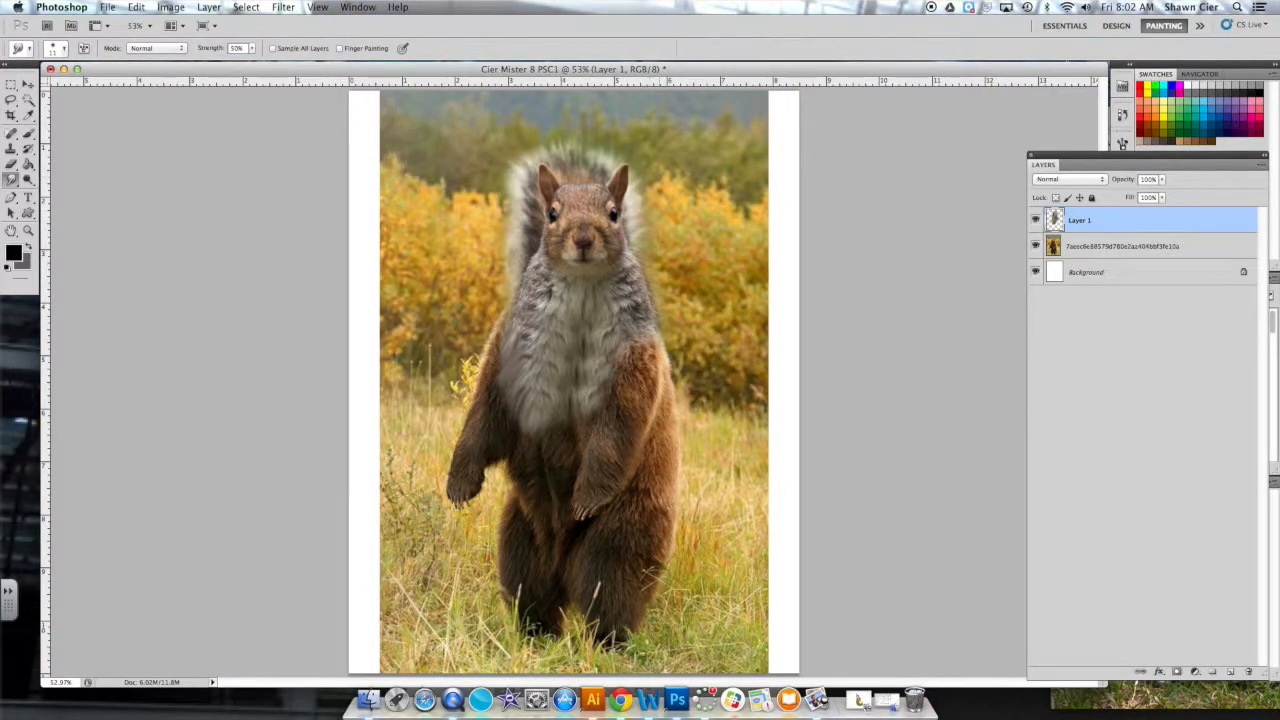
- Switch to the Eraser tool with Layer 1 active
key(e)
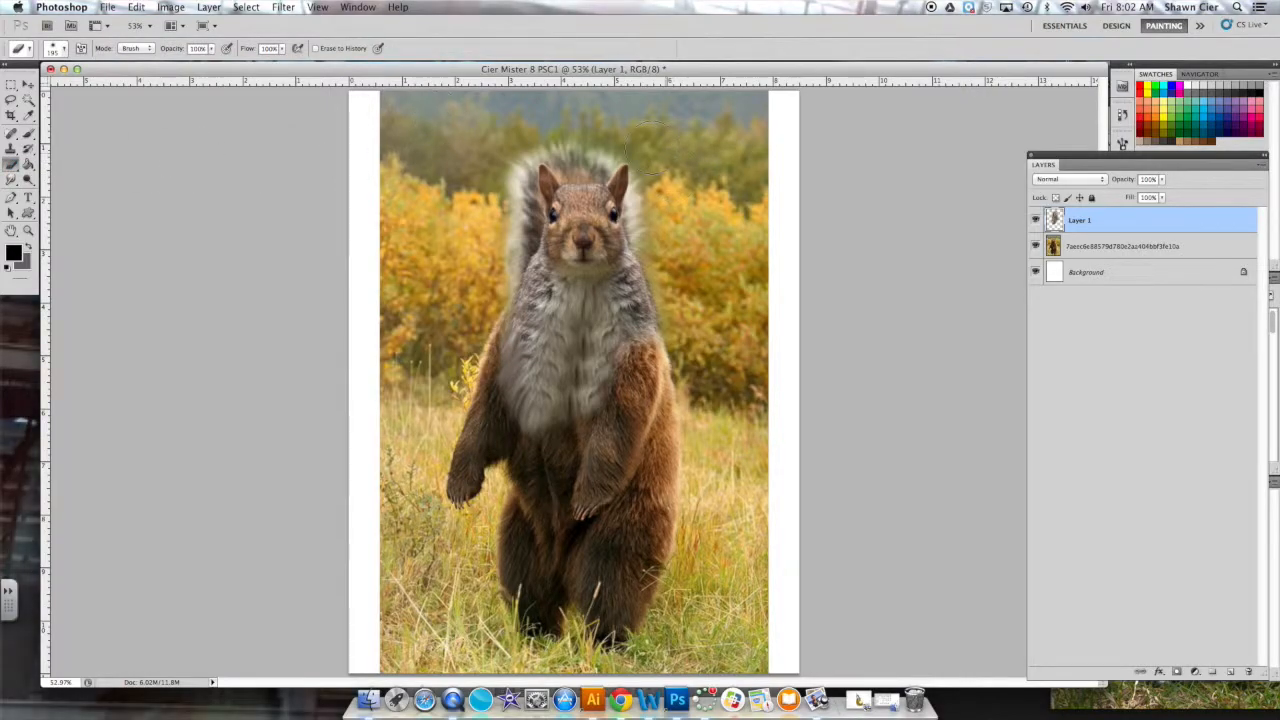